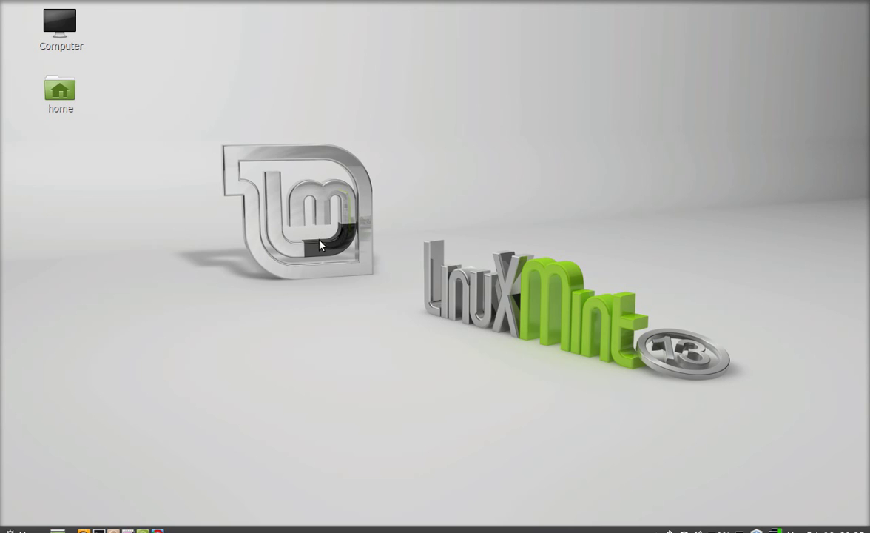
Launch Firewall Configuration (Gufw) from the application menu.
click(13, 529)
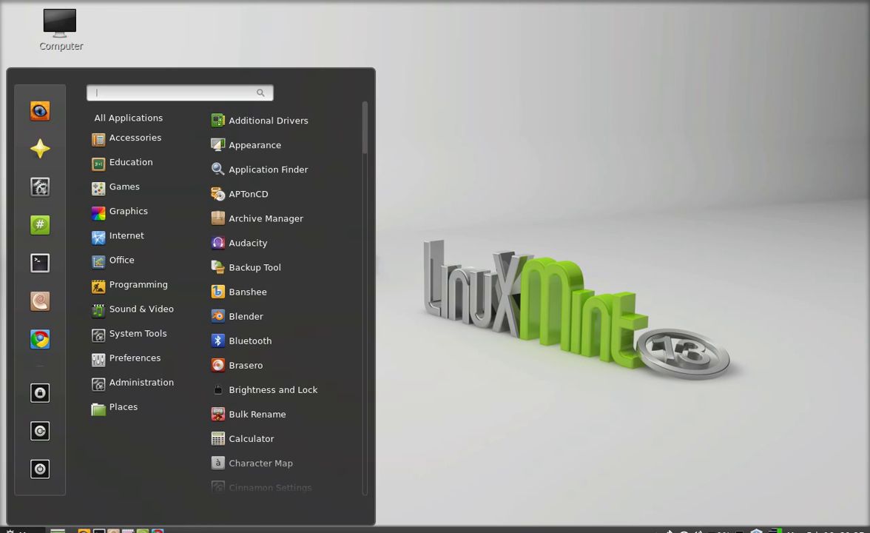
mouse_move(123, 369)
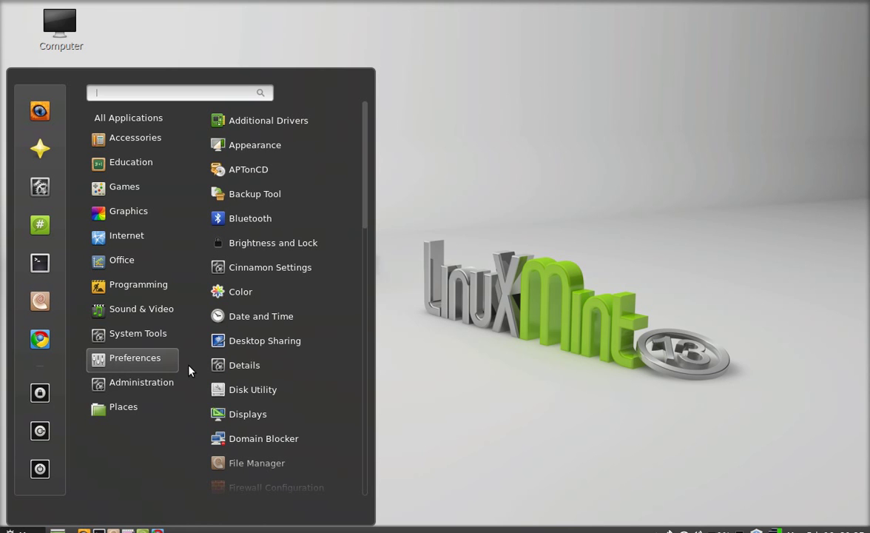
scroll(227, 370, down, 2)
scroll(233, 381, down, 2)
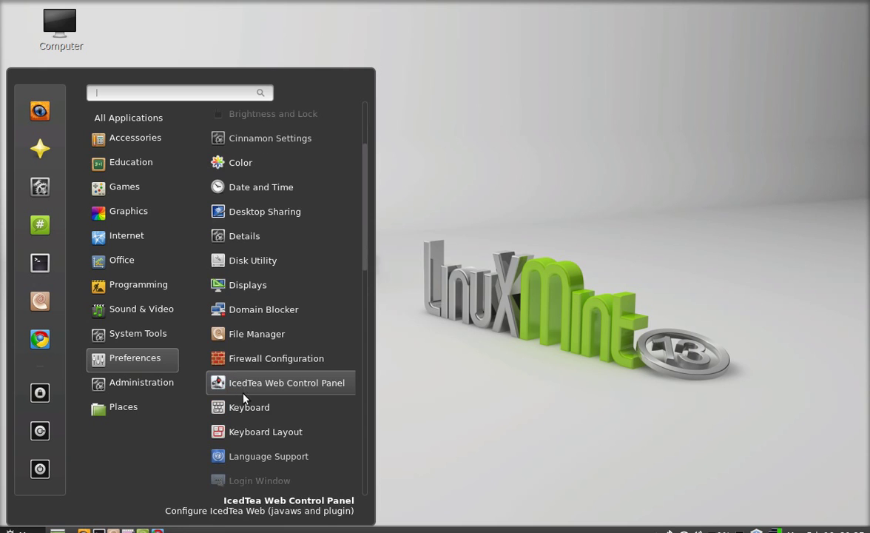
click(312, 363)
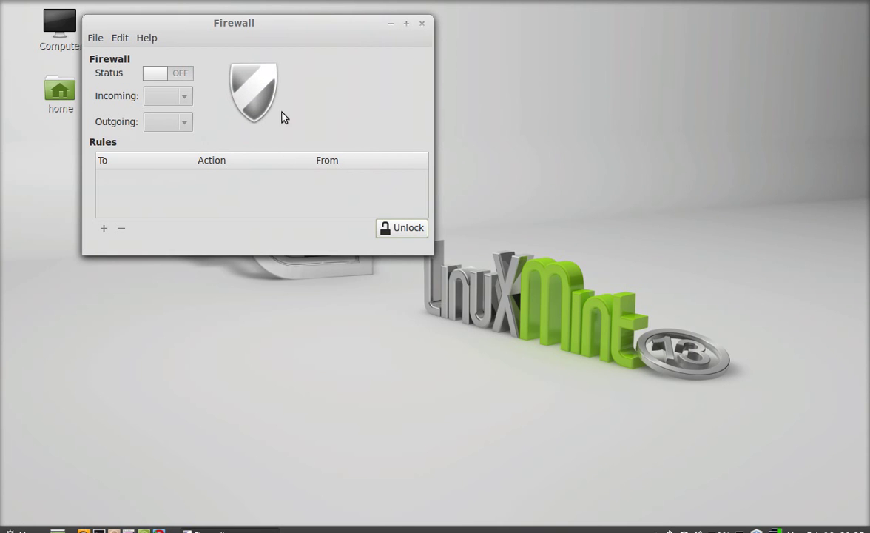
drag(237, 24, 352, 57)
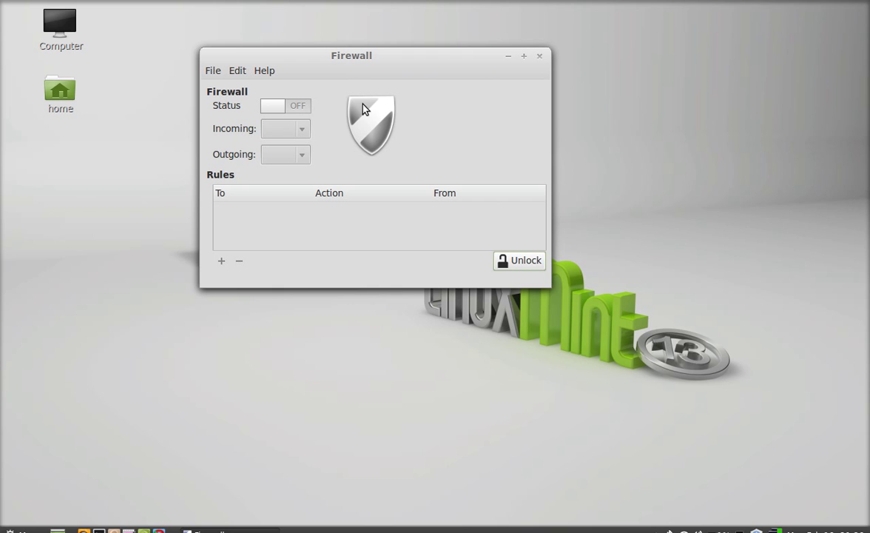
Unlock the firewall settings by authenticating with the account password.
click(520, 261)
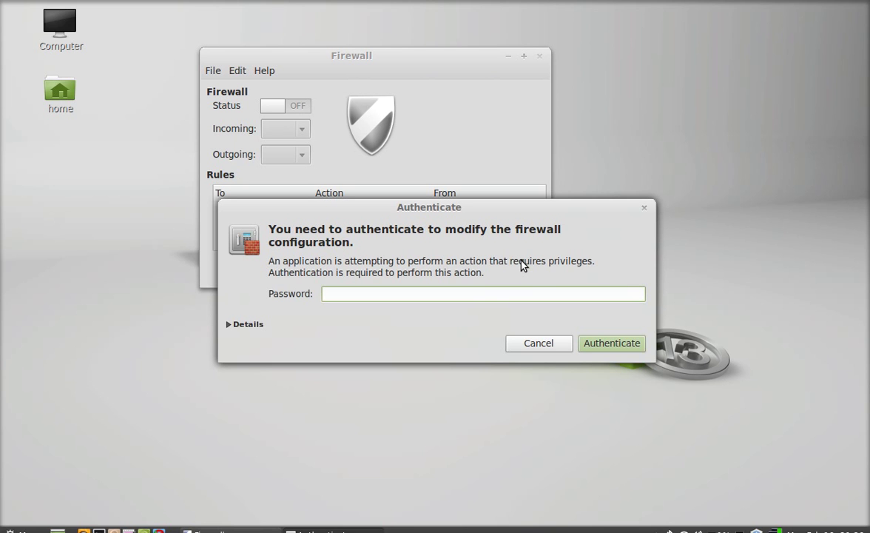
text(*******)
click(620, 348)
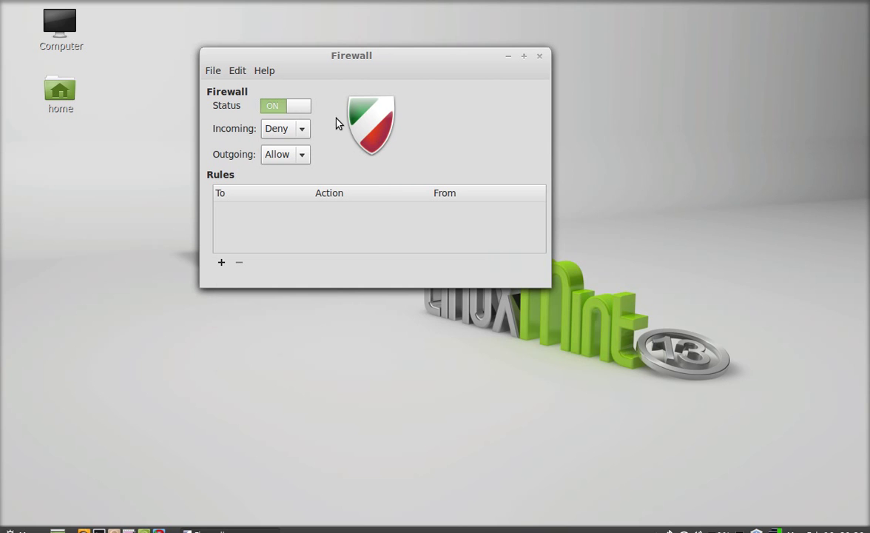
Switch the firewall Status off and back on.
drag(315, 59, 301, 62)
click(263, 108)
drag(263, 108, 284, 116)
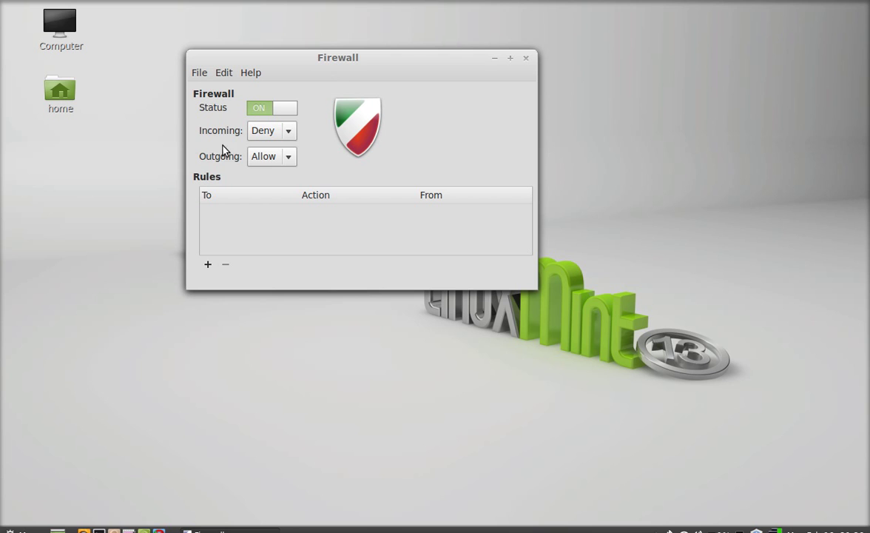
Change the Incoming policy from Deny through Reject to Allow.
click(290, 130)
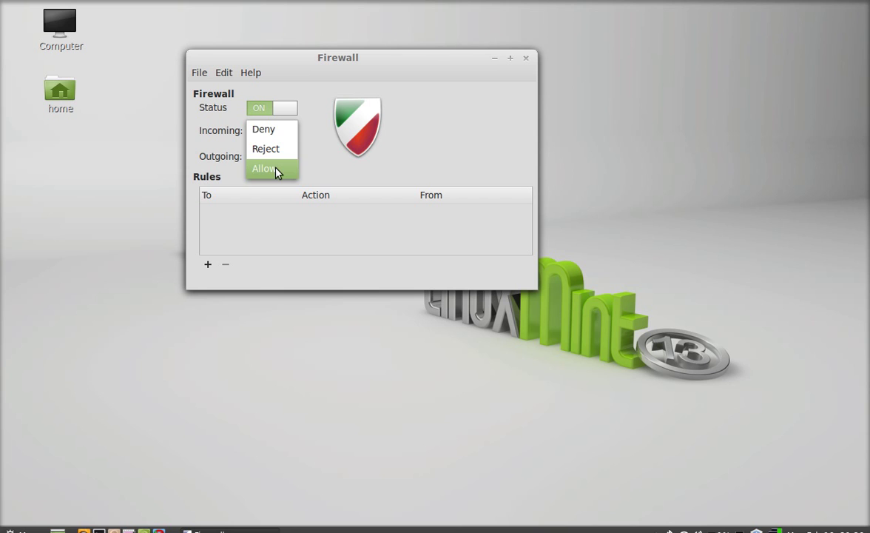
click(318, 142)
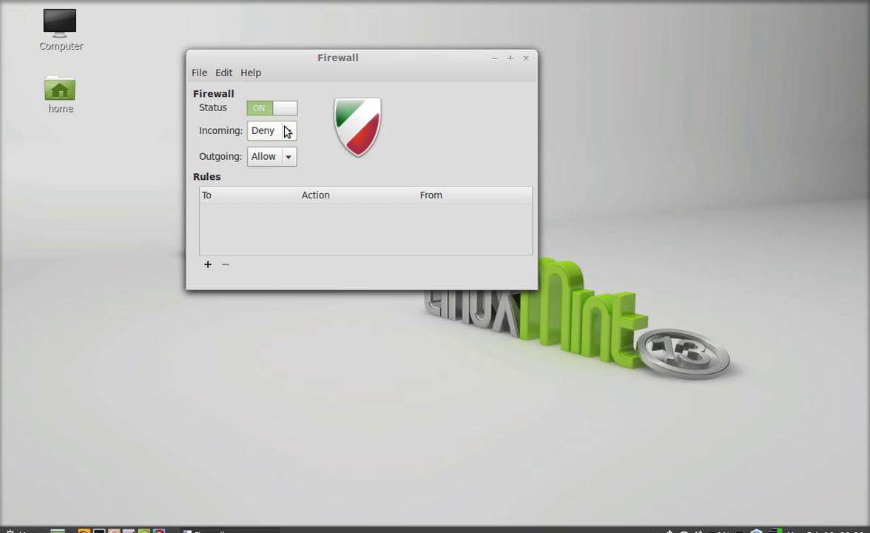
click(287, 137)
click(291, 148)
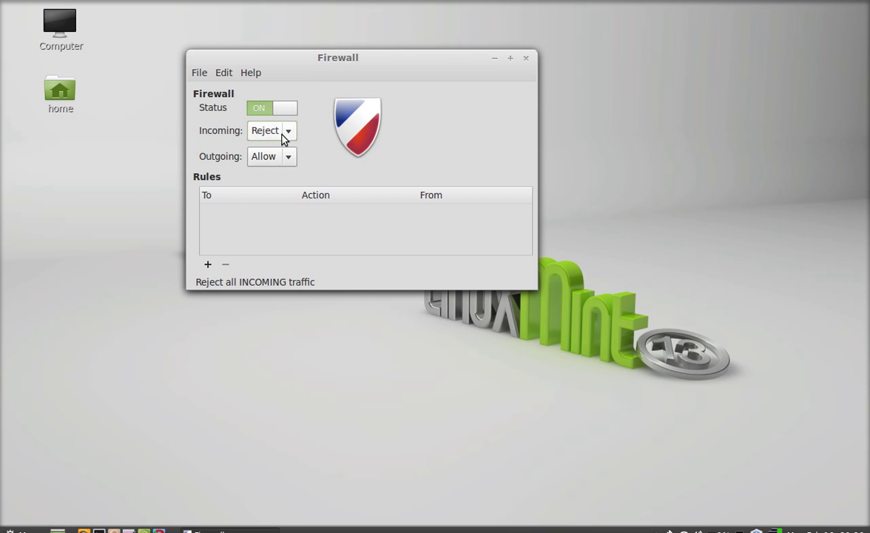
click(282, 132)
key(Escape)
scroll(293, 138, down, 1)
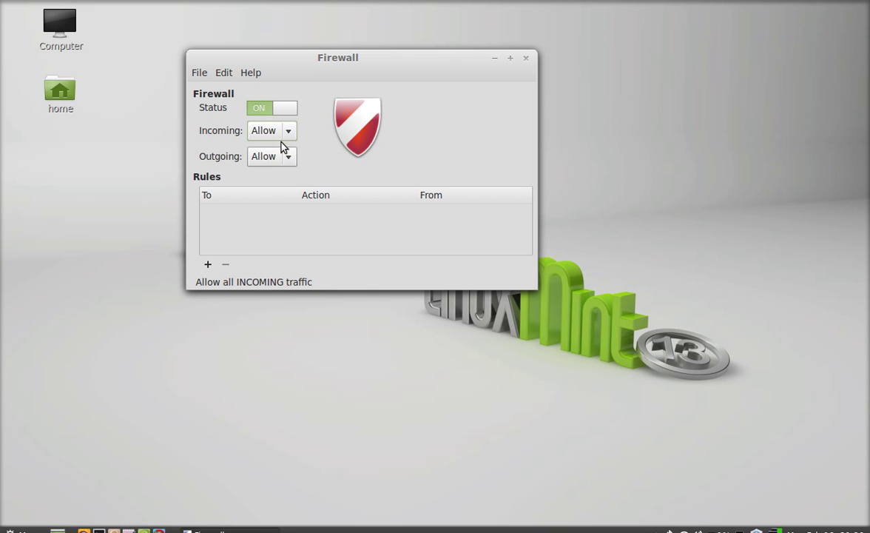
click(290, 132)
click(289, 132)
drag(314, 50, 310, 35)
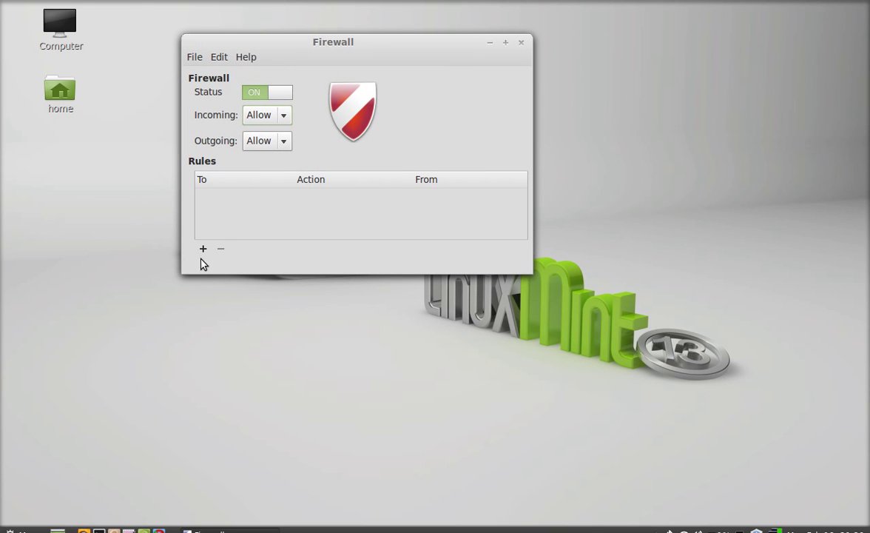
drag(334, 45, 356, 50)
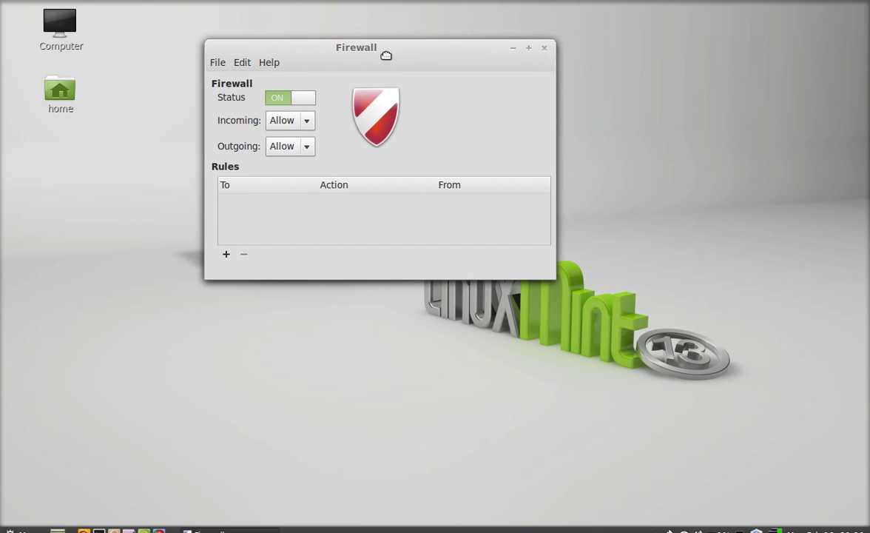
Open the Add Rule dialog and view the Simple and Advanced forms before returning to Preconfigured.
click(226, 255)
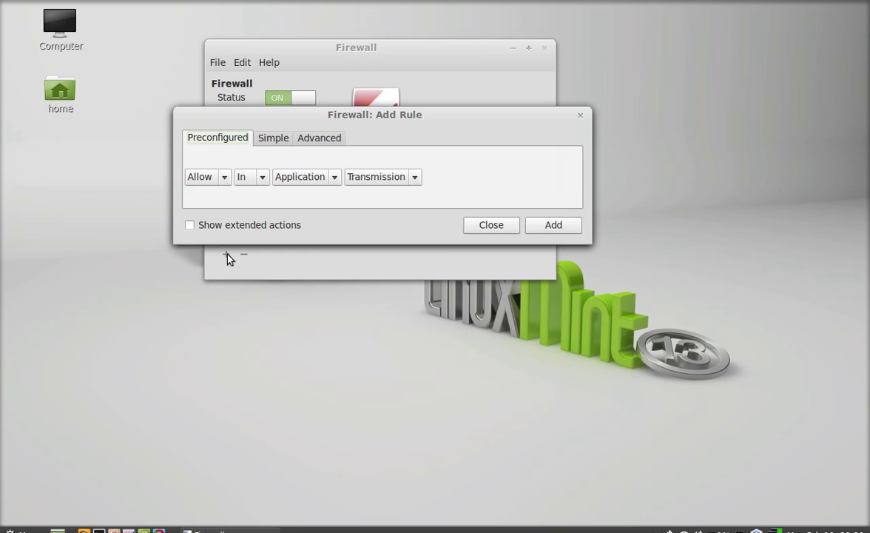
drag(321, 105, 401, 187)
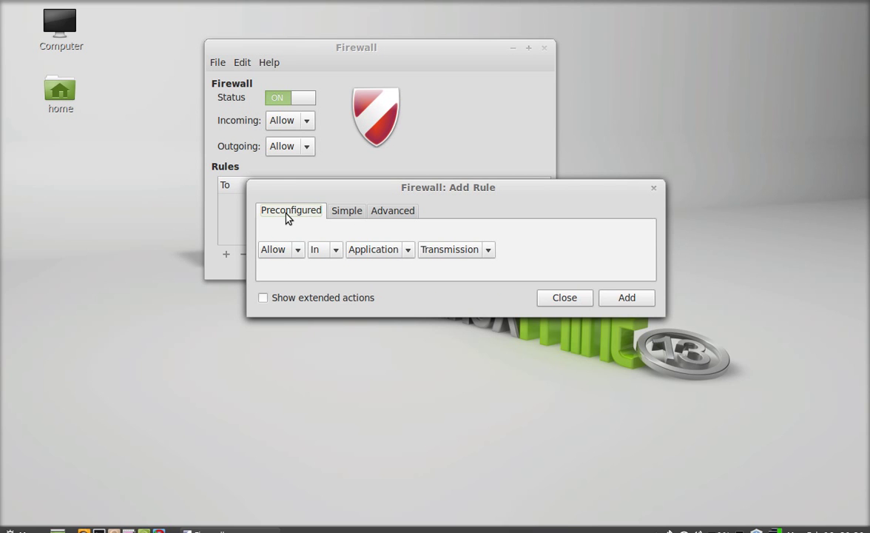
click(344, 213)
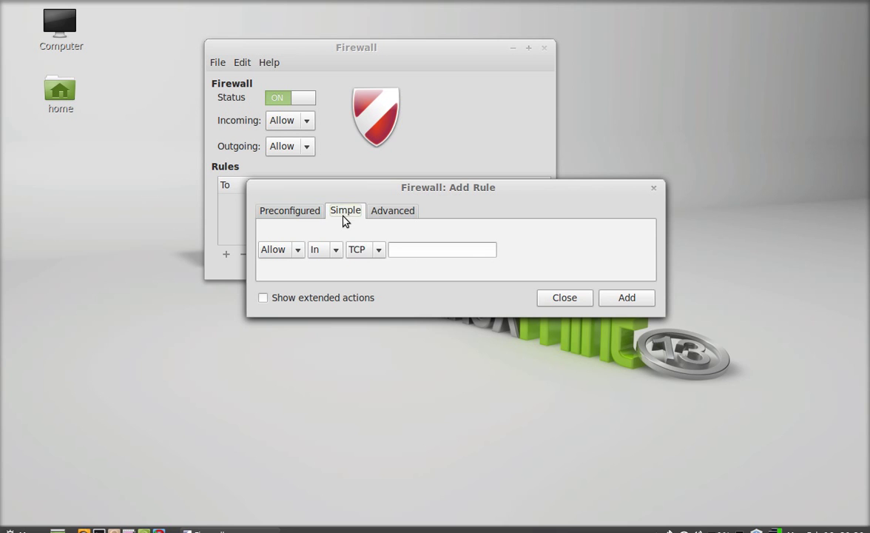
click(388, 214)
click(292, 214)
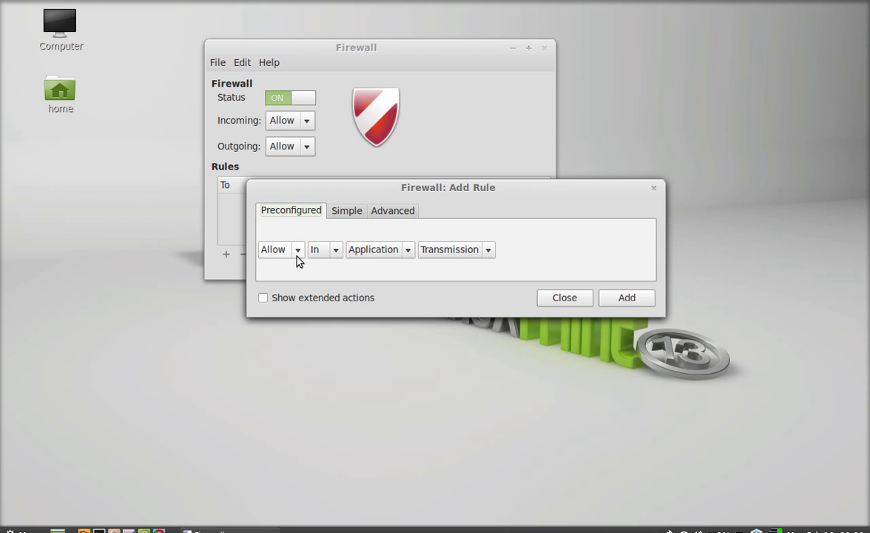
Review the preconfigured rule options, keeping In, Allow and Application.
click(336, 253)
click(299, 244)
click(301, 248)
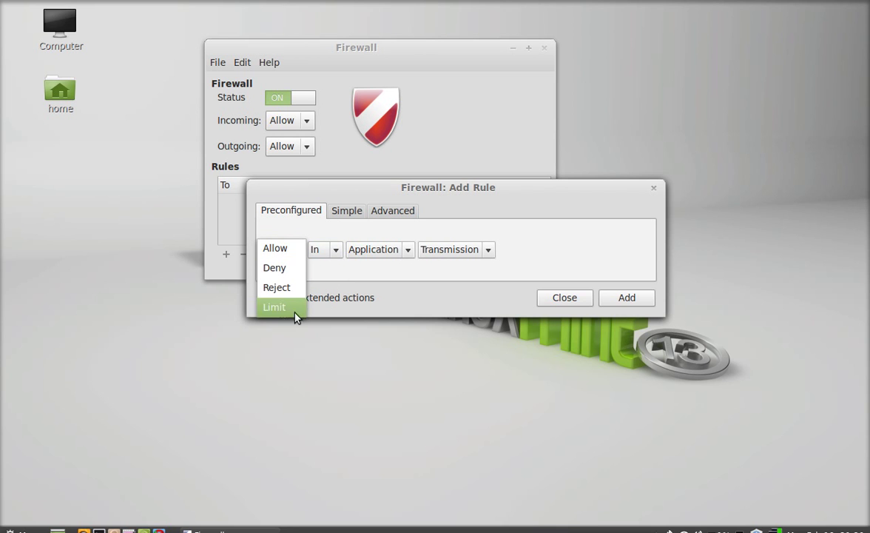
click(331, 282)
click(407, 250)
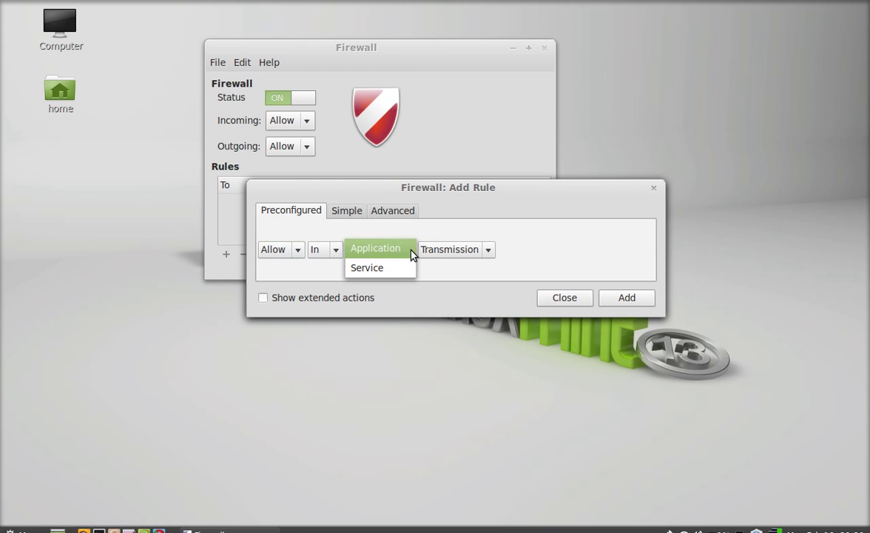
click(429, 237)
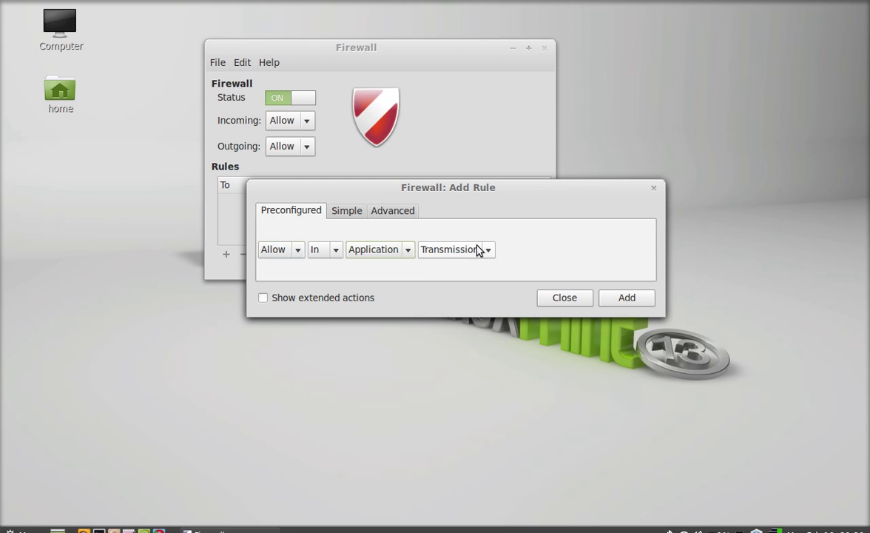
click(473, 250)
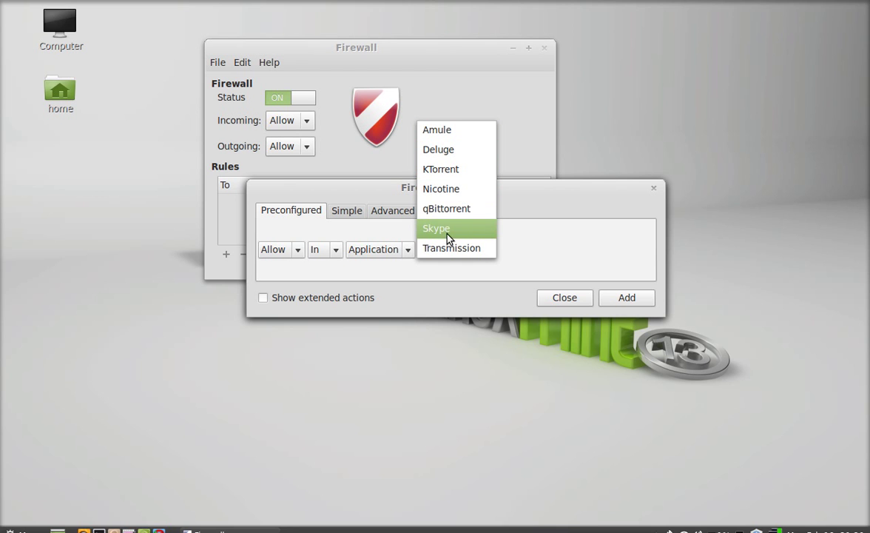
click(513, 236)
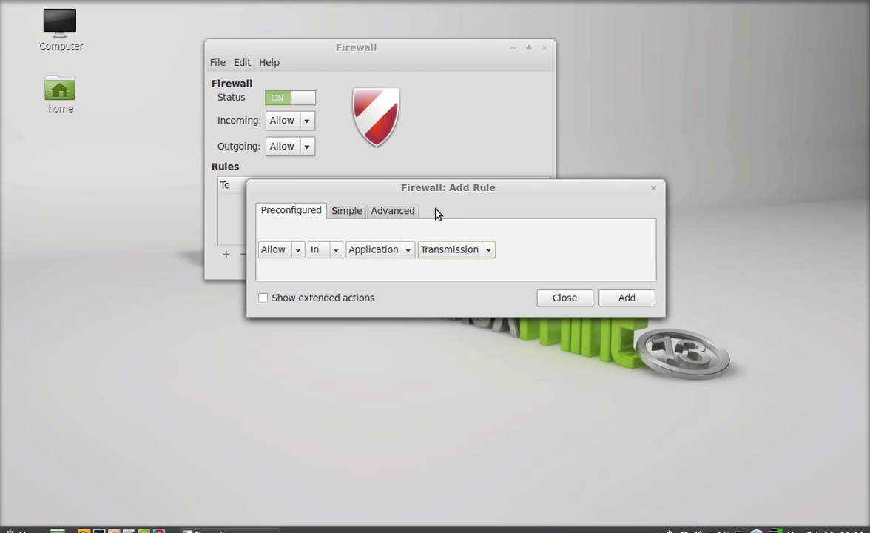
Confirm Allow, In and Application, and choose Deluge as the application.
drag(428, 187, 482, 205)
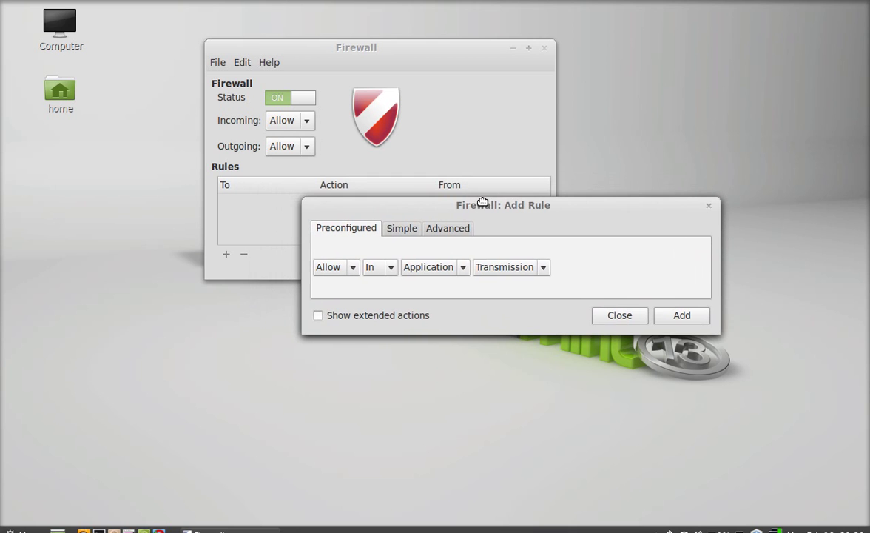
click(351, 270)
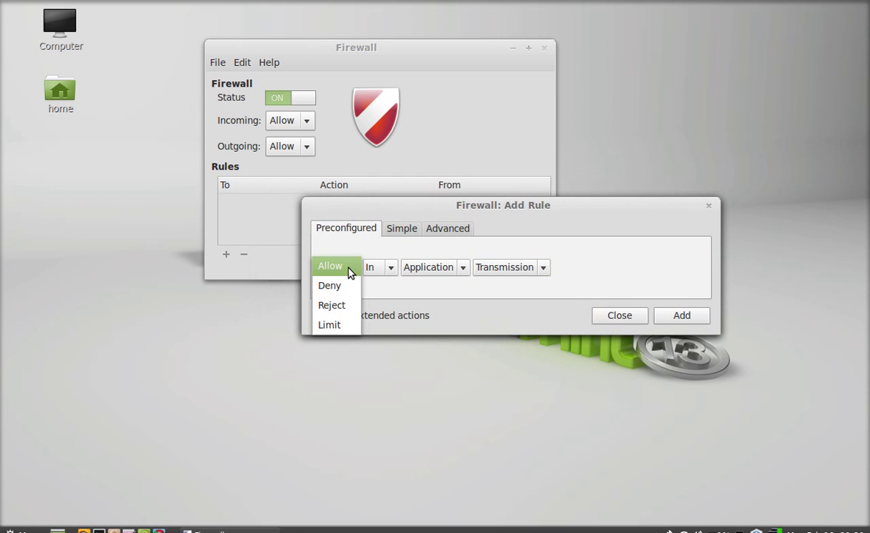
click(349, 270)
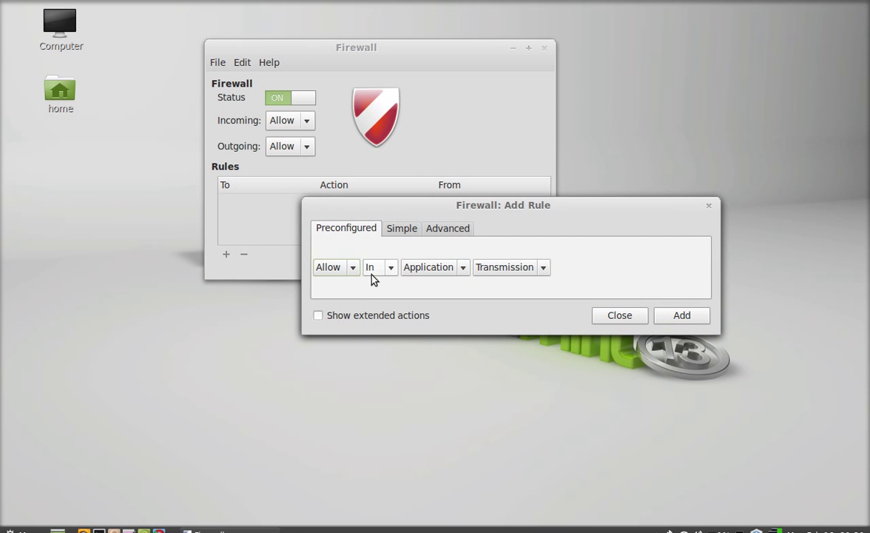
click(356, 274)
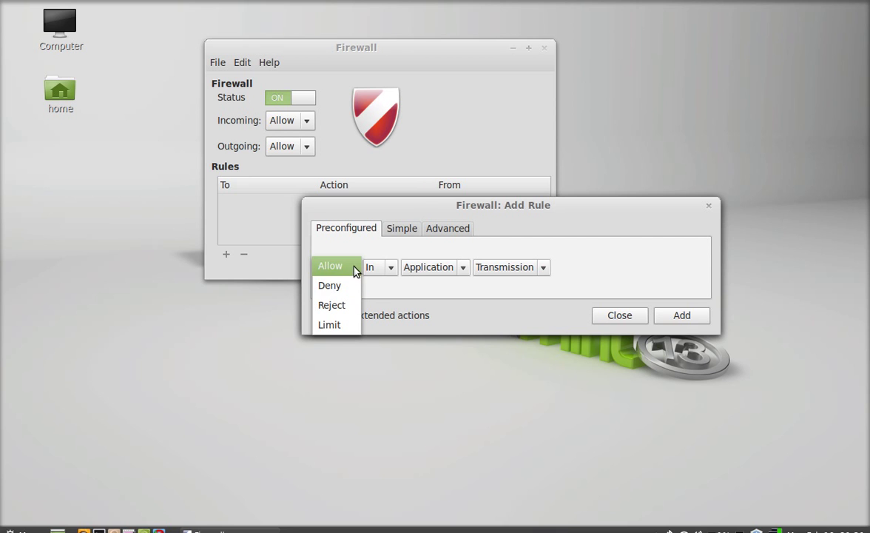
click(361, 270)
click(392, 275)
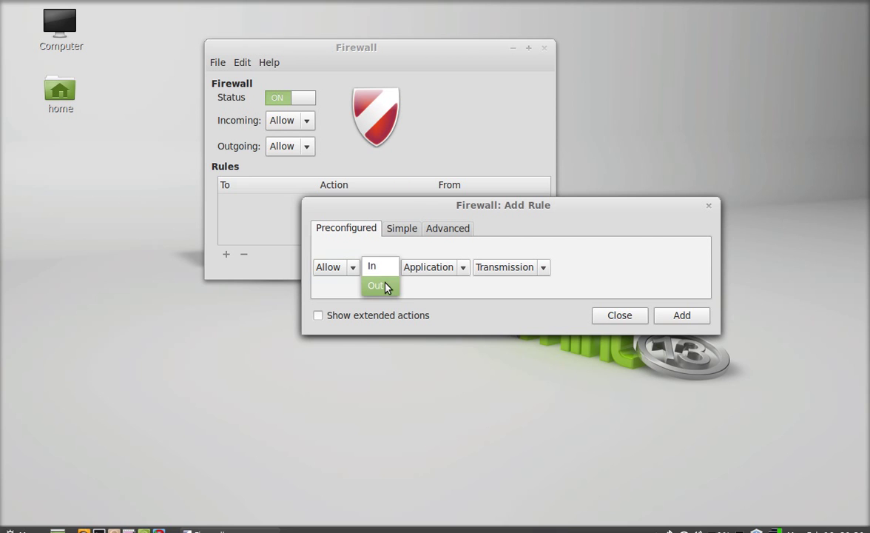
click(389, 270)
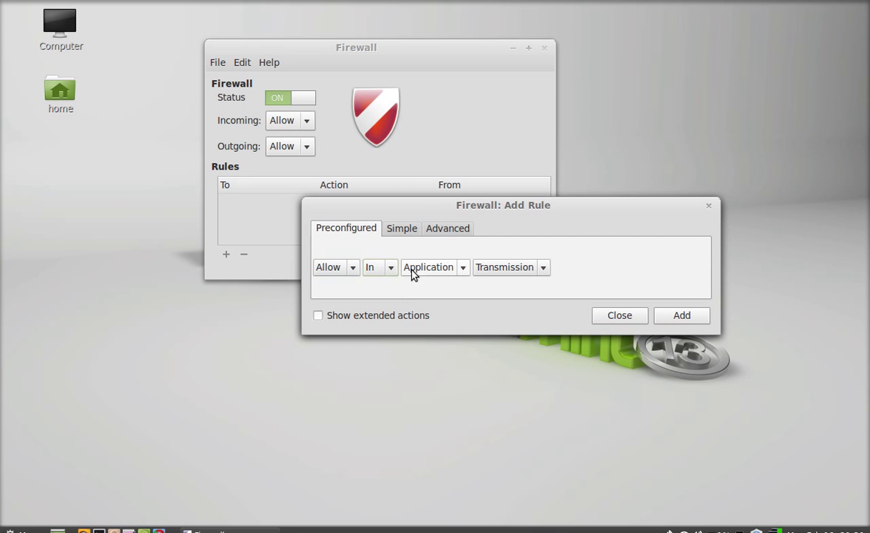
click(461, 272)
click(462, 272)
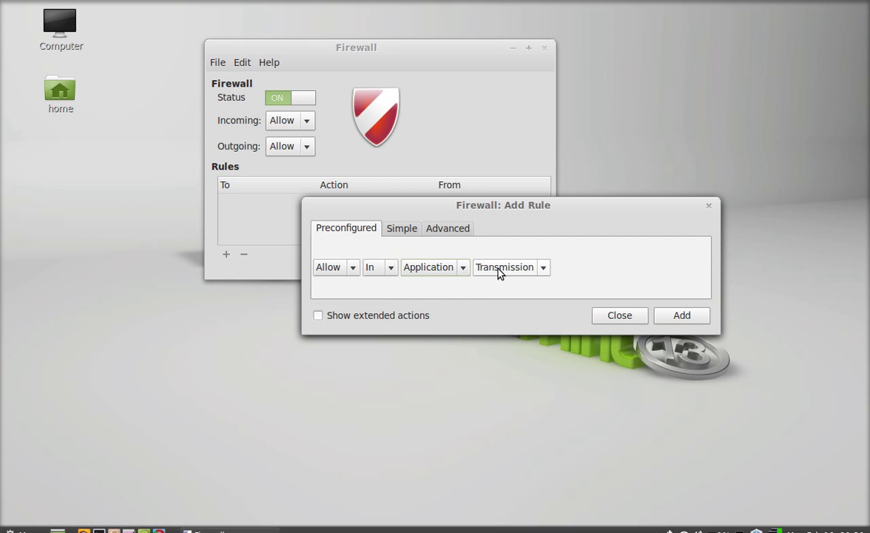
click(487, 273)
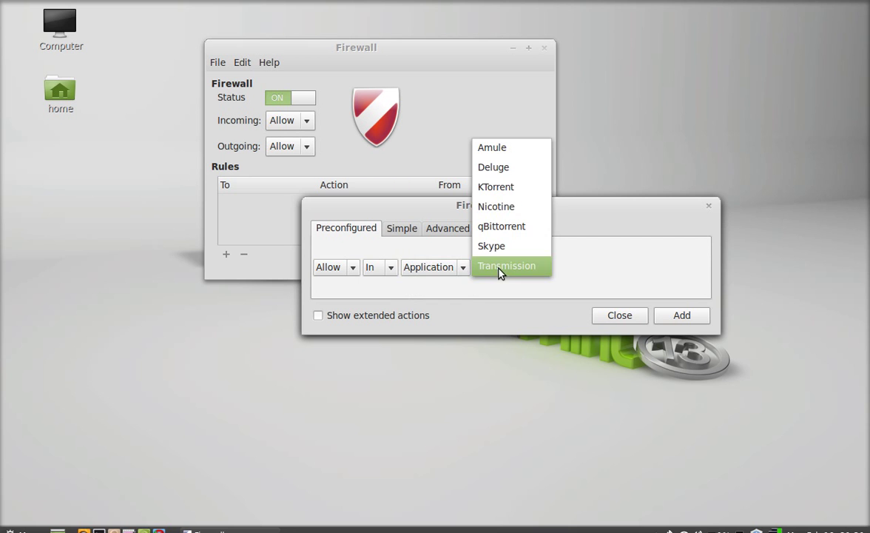
click(522, 172)
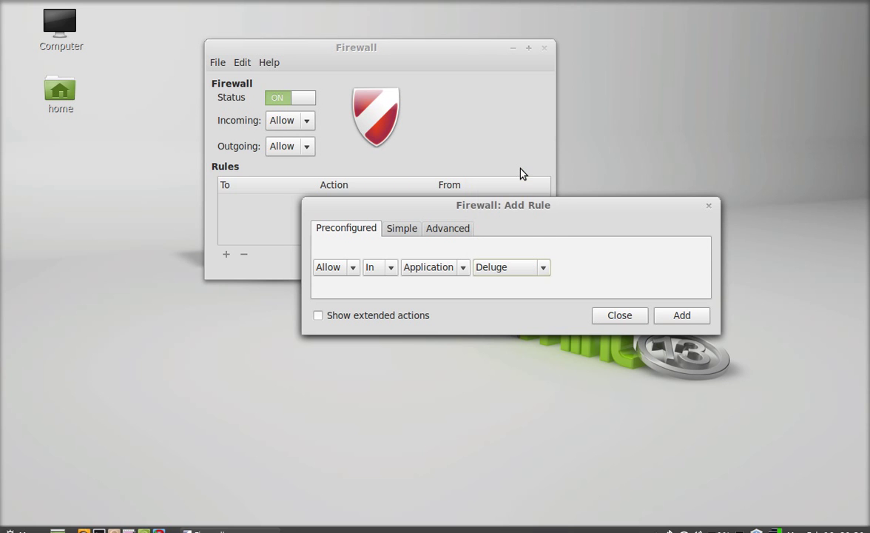
drag(533, 206, 494, 240)
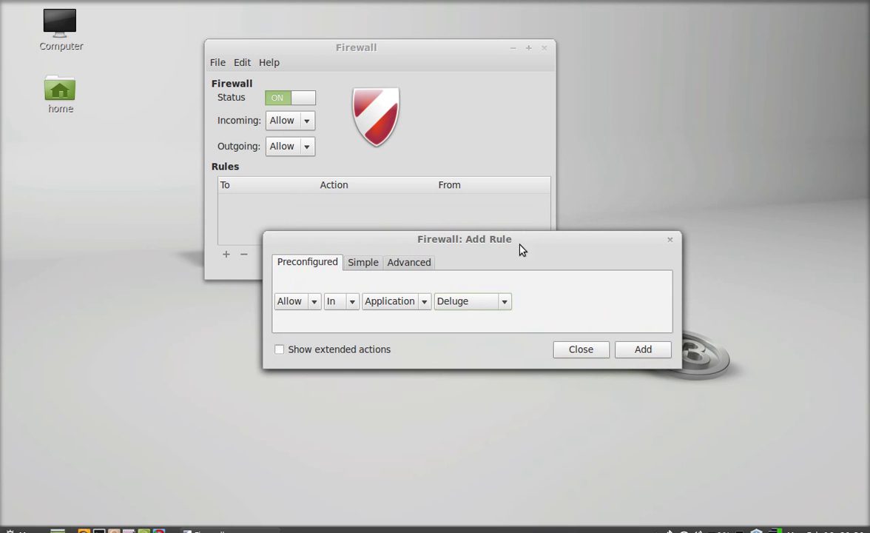
Add the Deluge 6881:6891 ALLOW IN rule to the rules list.
click(643, 355)
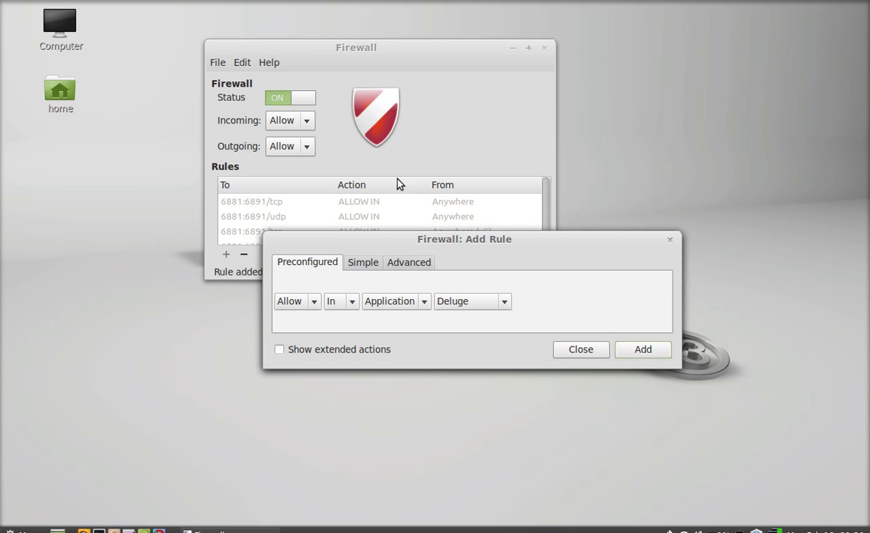
click(333, 49)
drag(269, 33, 257, 34)
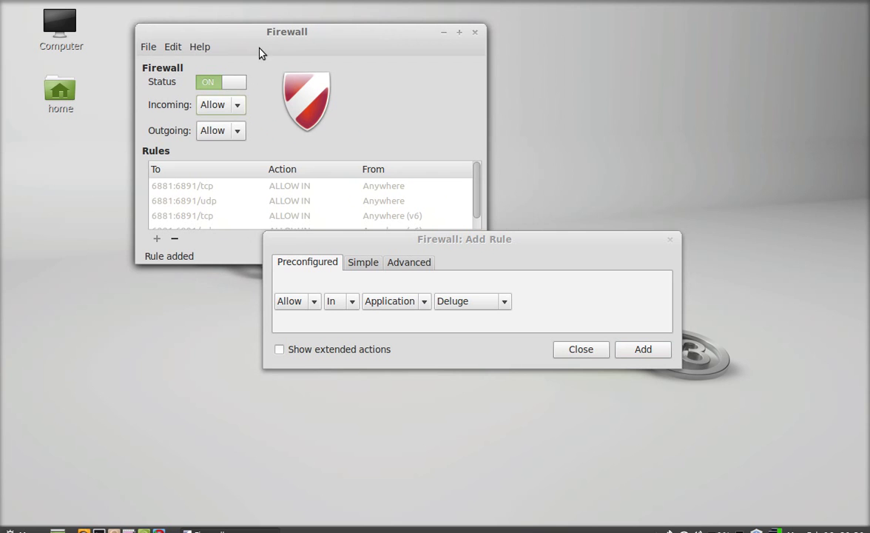
drag(288, 238, 257, 288)
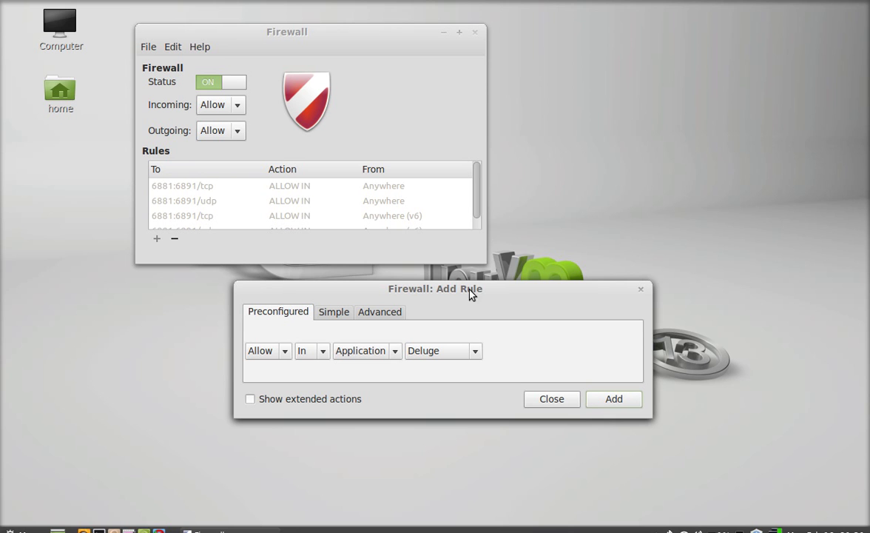
drag(447, 290, 482, 256)
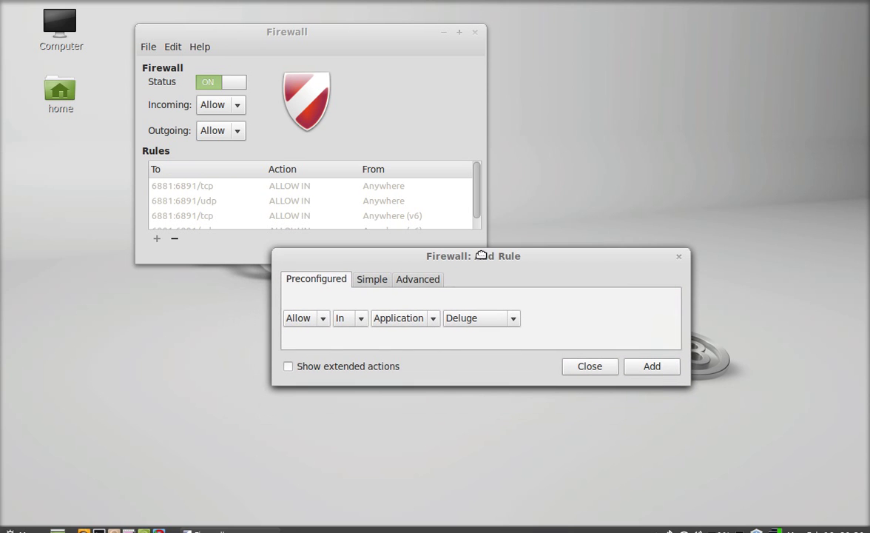
Set up a preconfigured Deny, Out, Application rule for Skype.
click(324, 323)
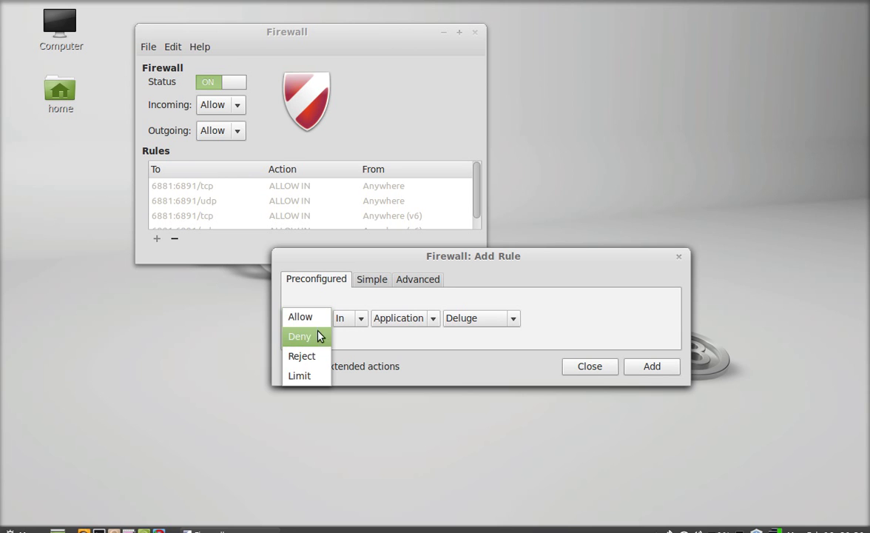
click(316, 338)
click(403, 320)
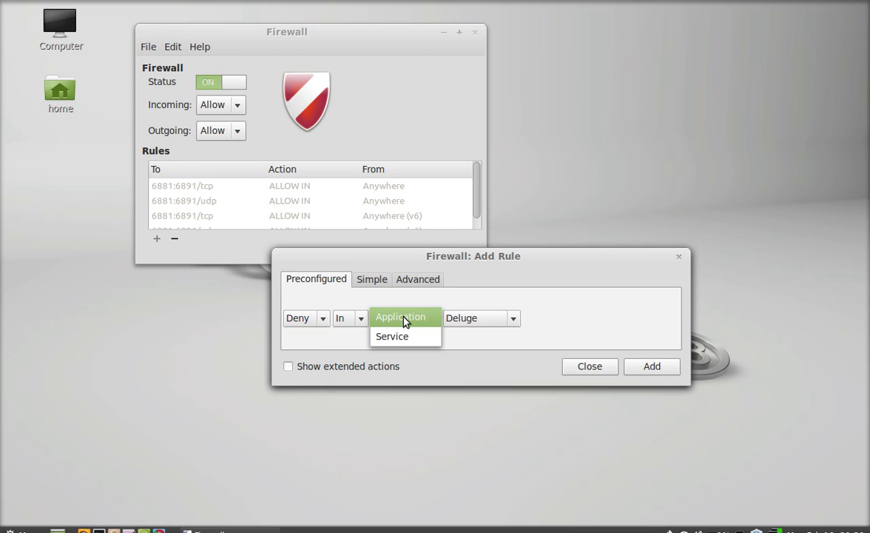
click(398, 322)
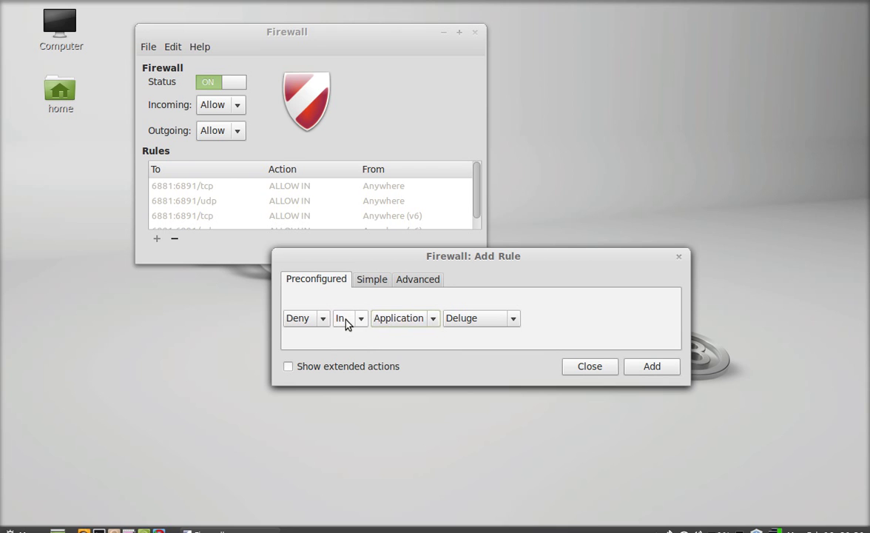
click(345, 323)
click(348, 338)
click(462, 318)
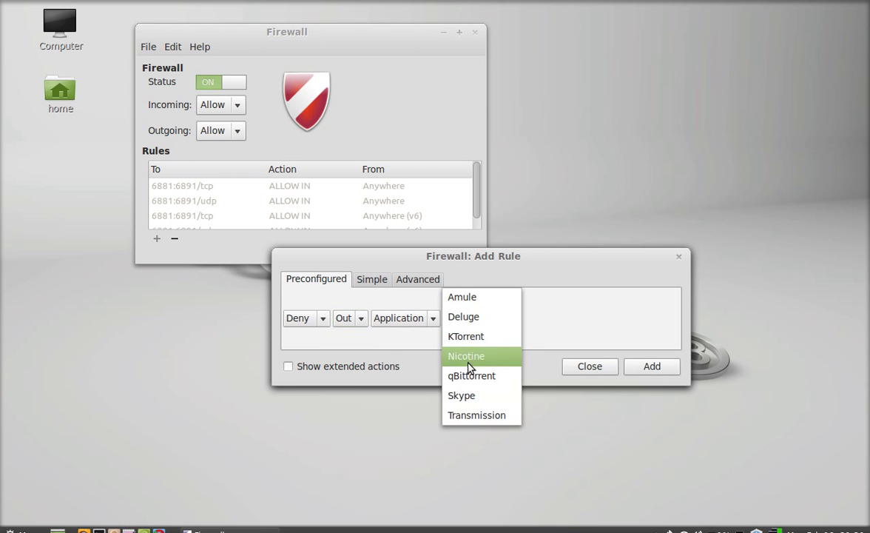
click(471, 399)
Add the Skype 443/tcp DENY OUT rule and check the rules list.
drag(529, 251, 508, 258)
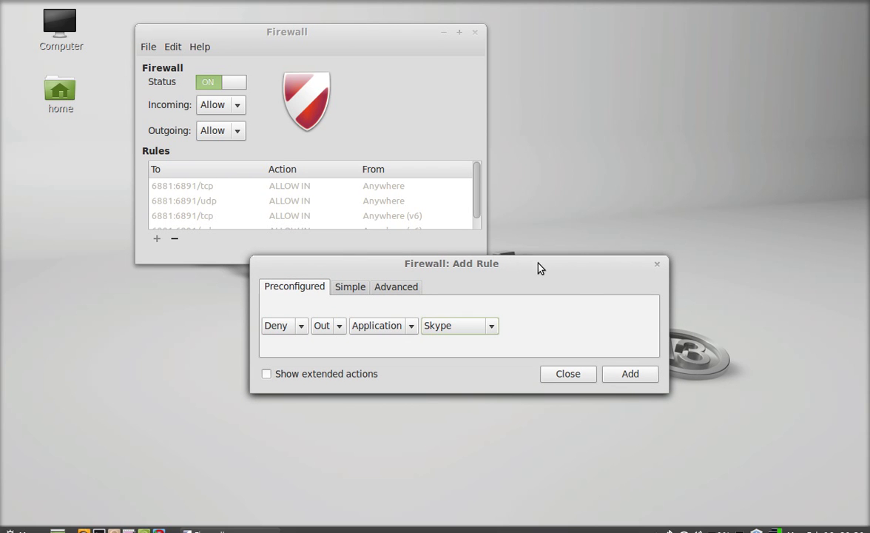
click(629, 374)
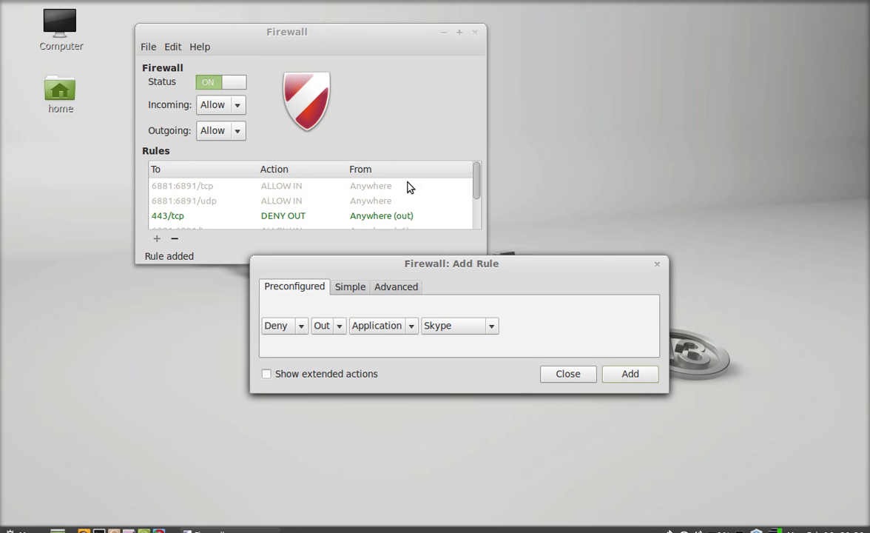
scroll(410, 189, down, 1)
scroll(408, 194, up, 1)
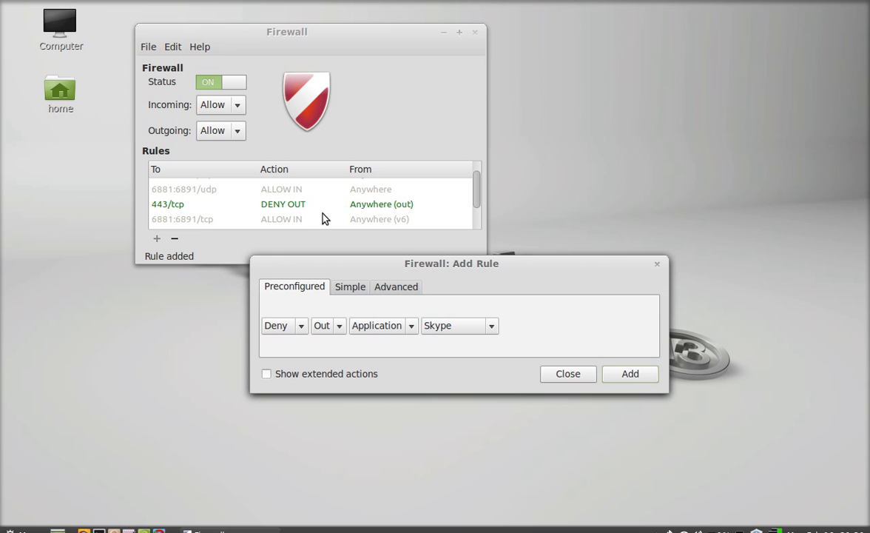
drag(400, 271, 353, 288)
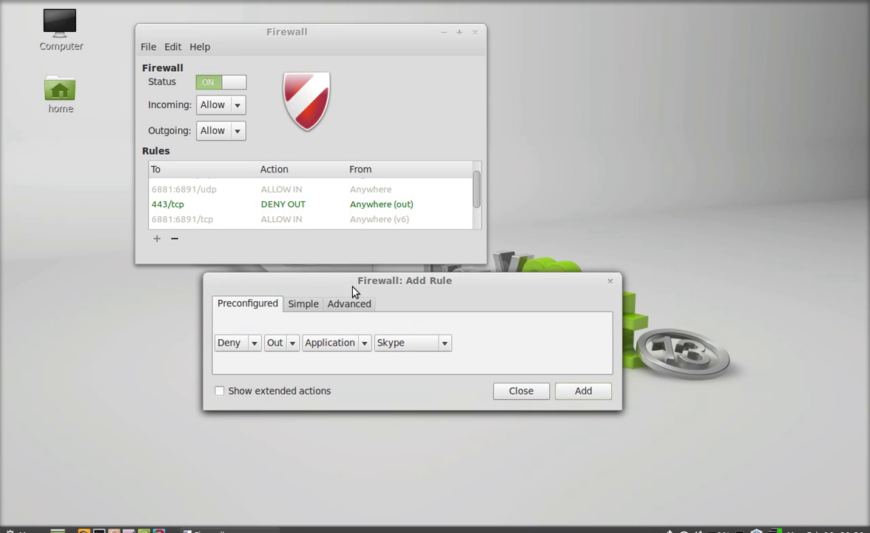
In the Simple form, set the rule to Deny, In, TCP.
click(304, 309)
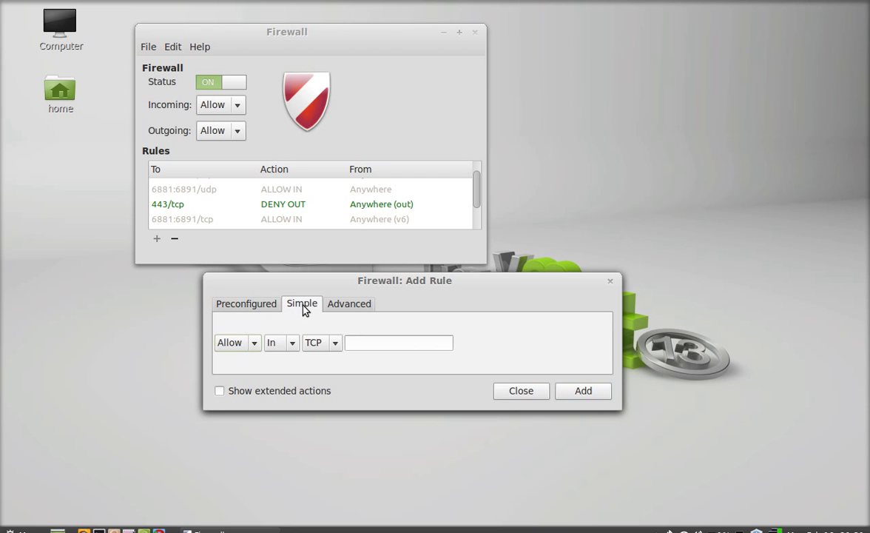
click(253, 344)
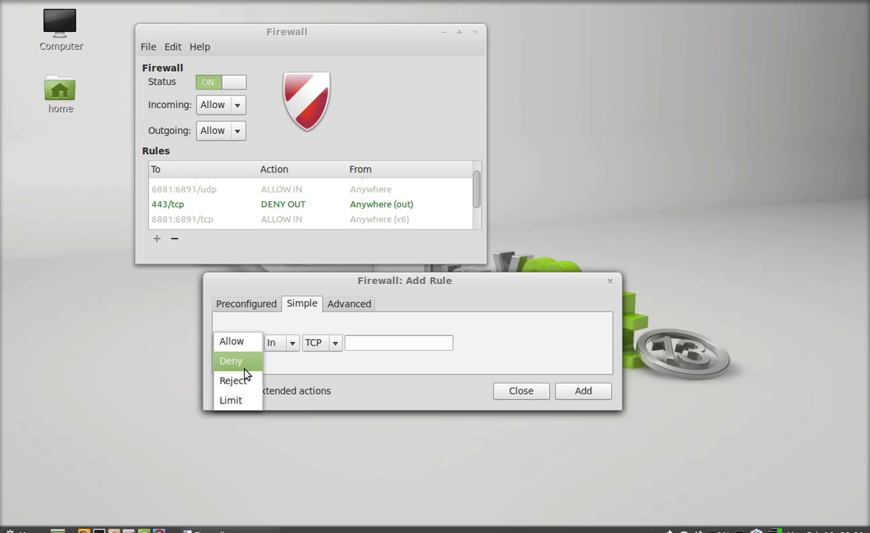
click(250, 372)
click(292, 345)
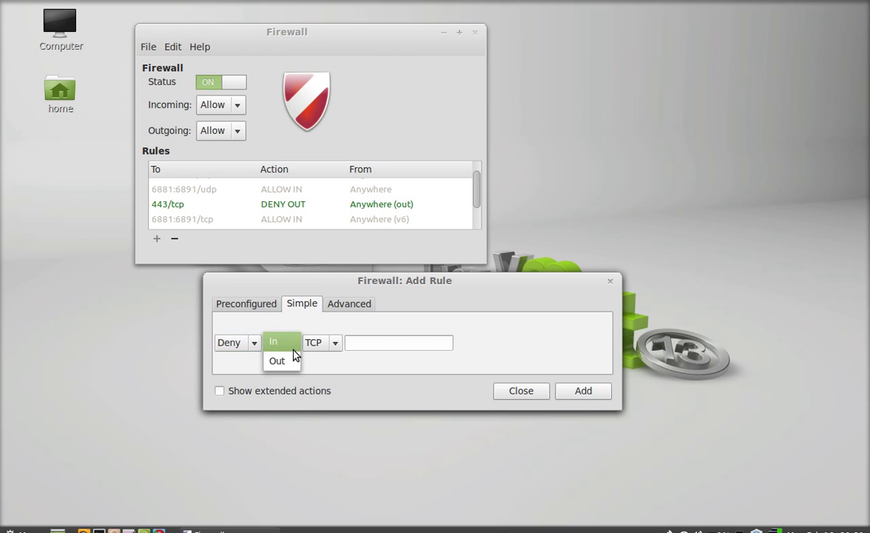
click(284, 349)
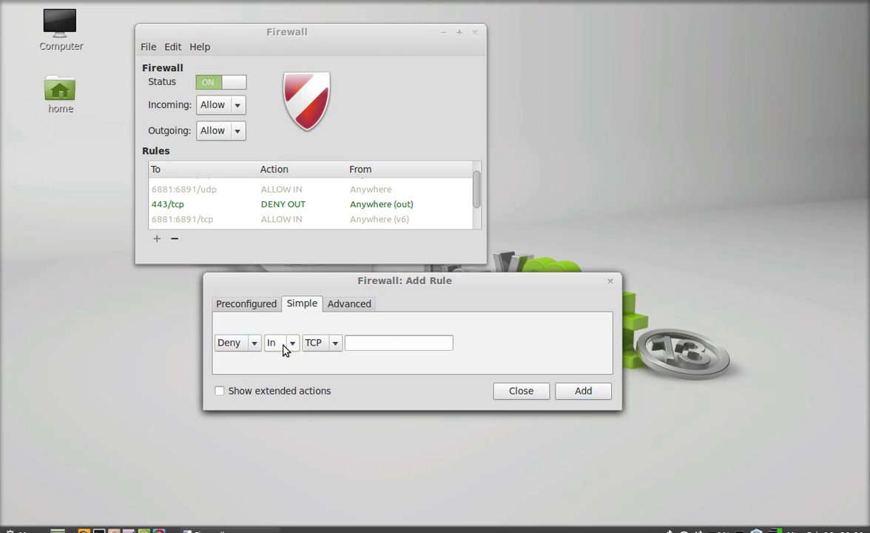
click(336, 346)
click(337, 348)
click(332, 349)
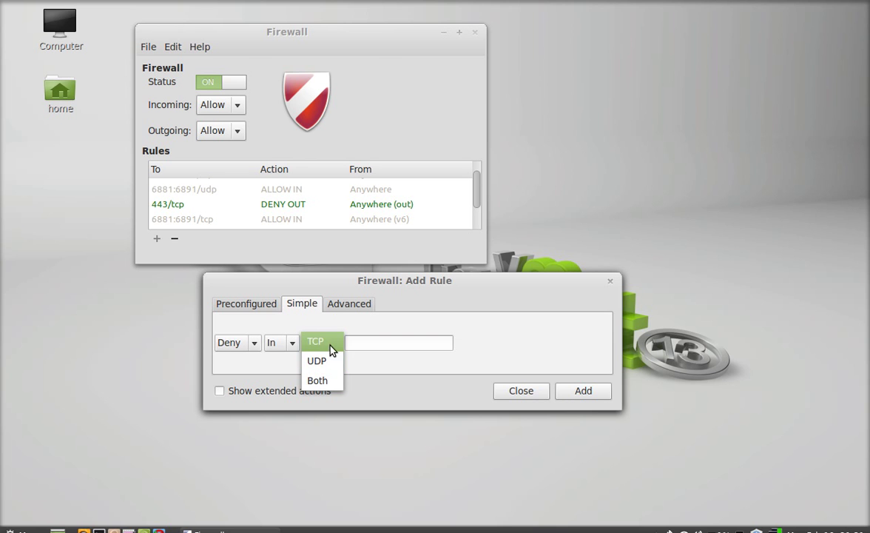
click(329, 349)
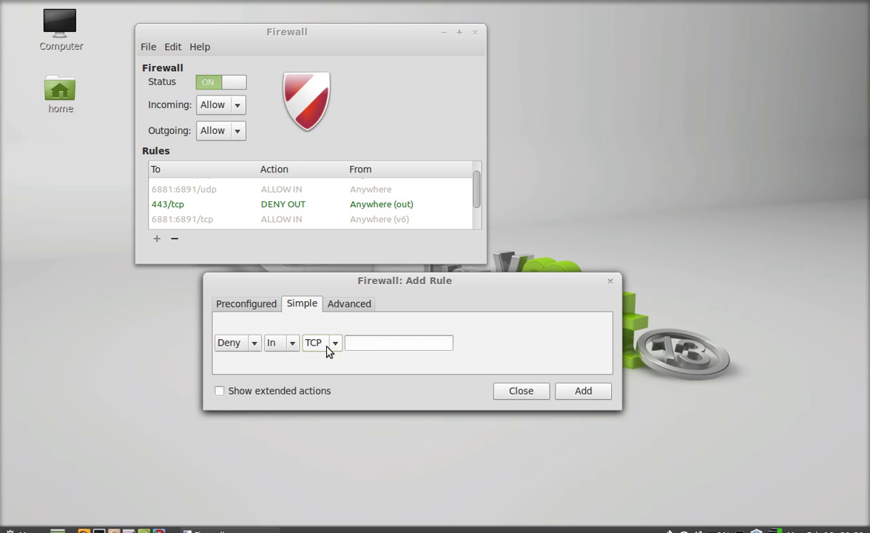
Enter port 22 and add the 22/tcp DENY IN rule.
click(365, 342)
drag(364, 284, 359, 263)
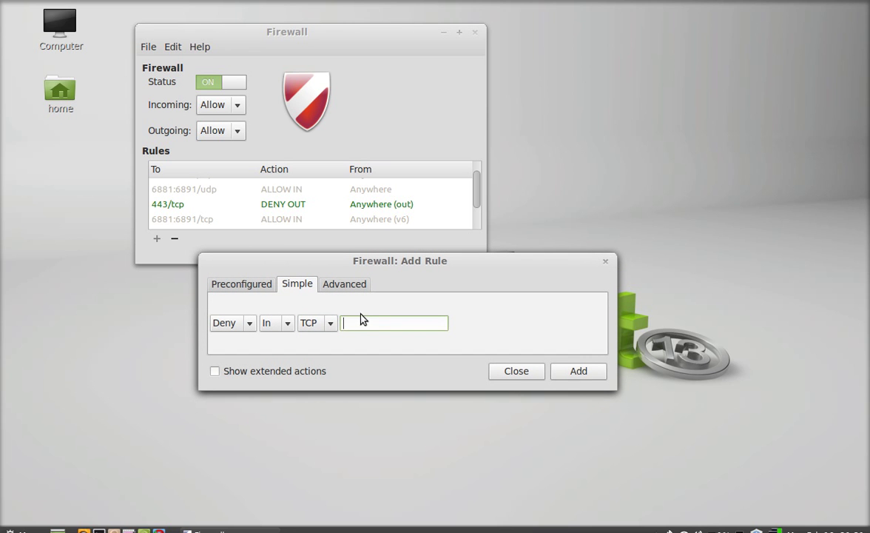
text(22)
drag(435, 263, 413, 269)
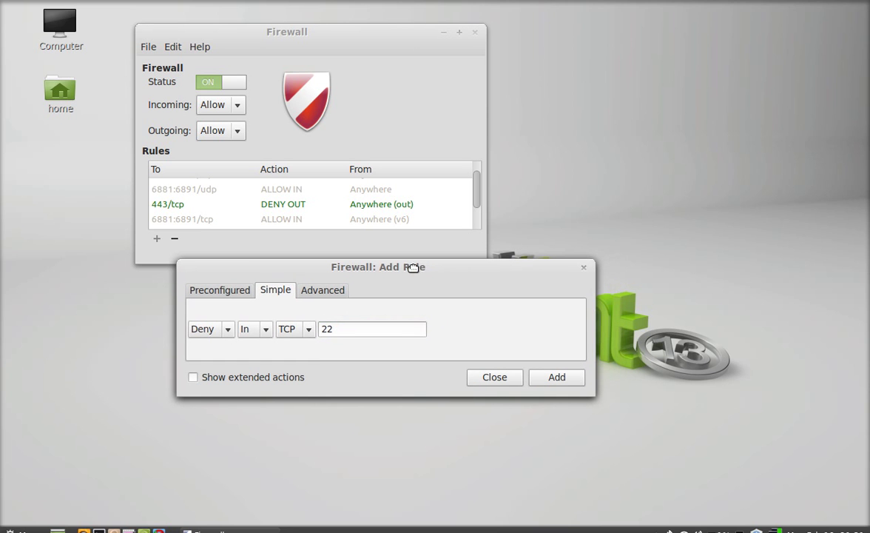
click(307, 330)
click(306, 329)
click(559, 385)
scroll(388, 201, down, 1)
scroll(390, 201, up, 1)
scroll(391, 201, down, 1)
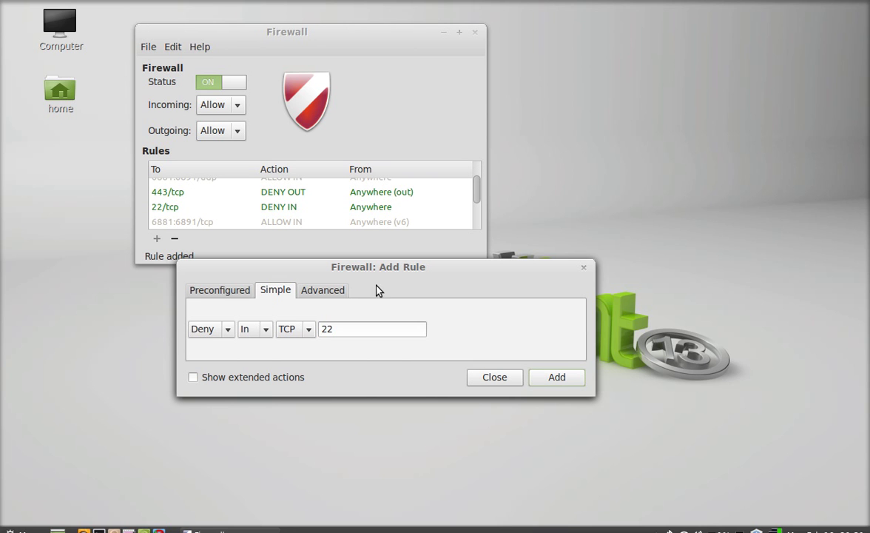
click(329, 290)
In the Advanced form, keep In and TCP and enter source IP 192.168.100.100.
drag(342, 275, 391, 271)
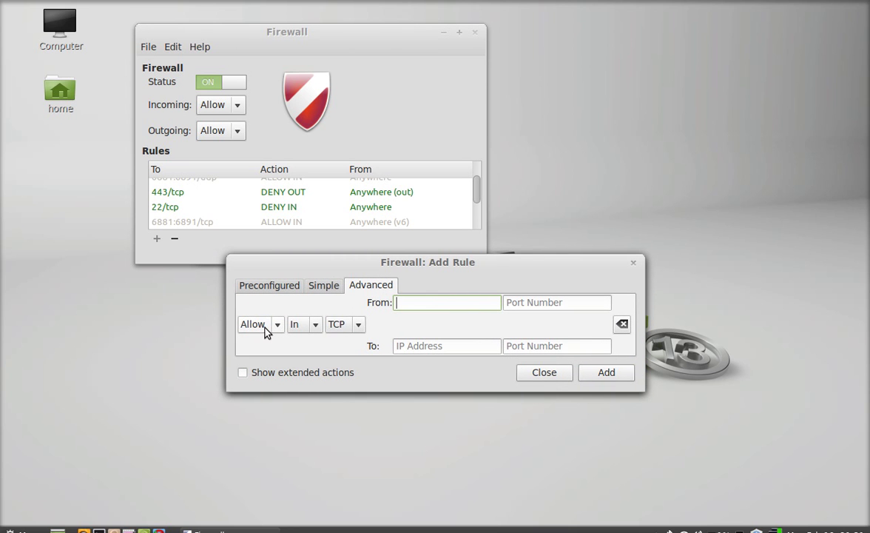
click(313, 334)
click(310, 330)
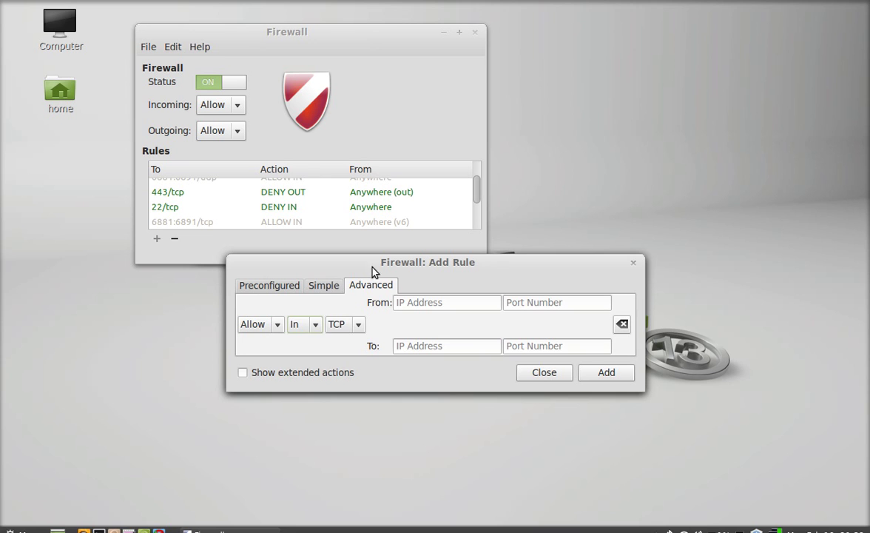
click(358, 325)
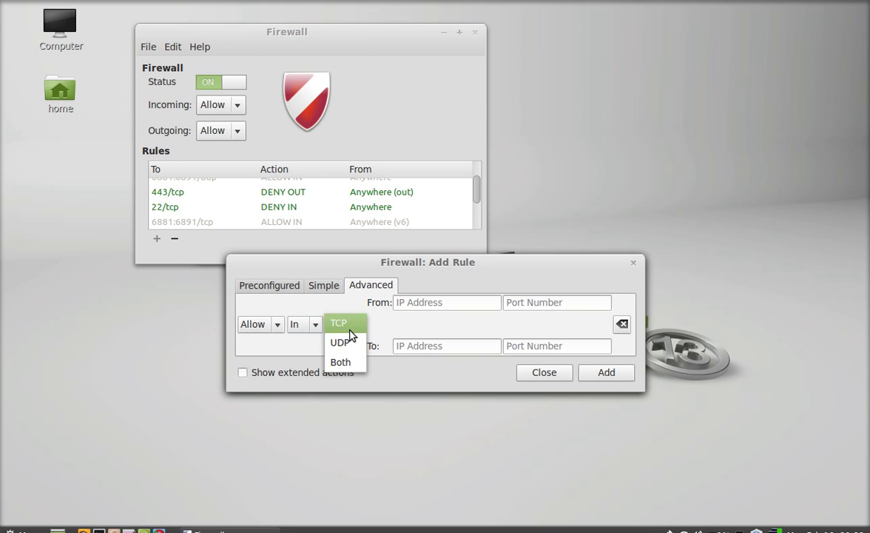
click(426, 302)
click(414, 305)
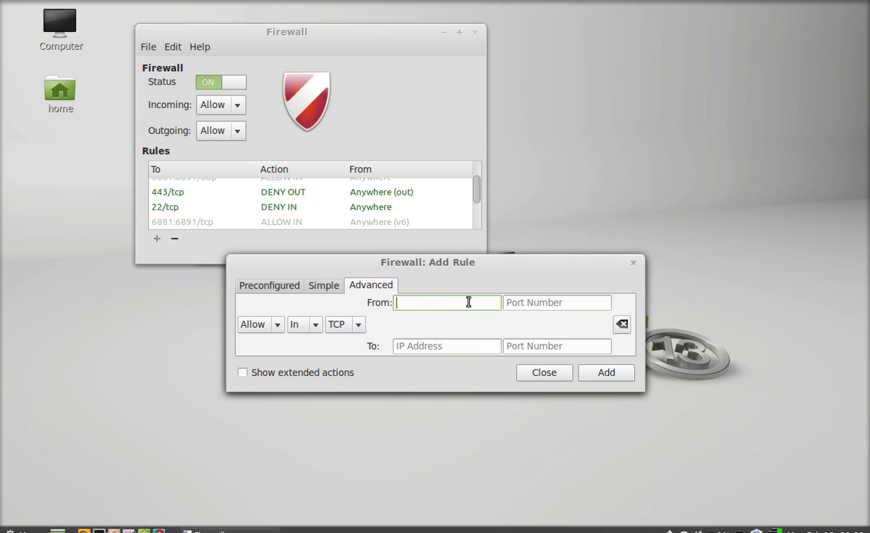
click(530, 303)
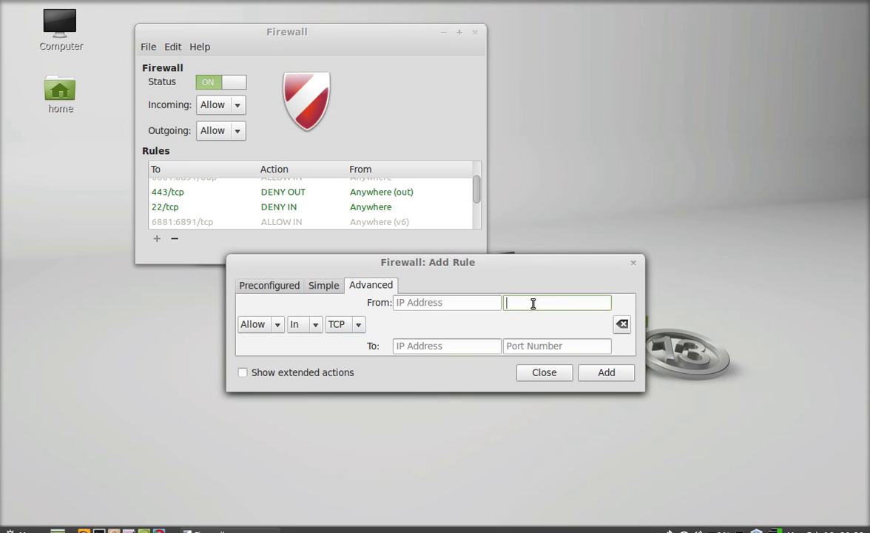
click(427, 302)
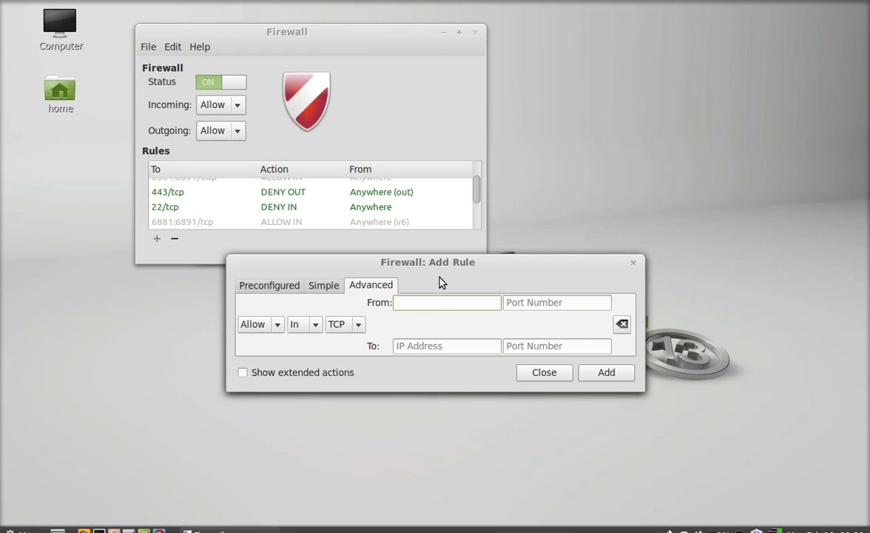
drag(438, 261, 446, 281)
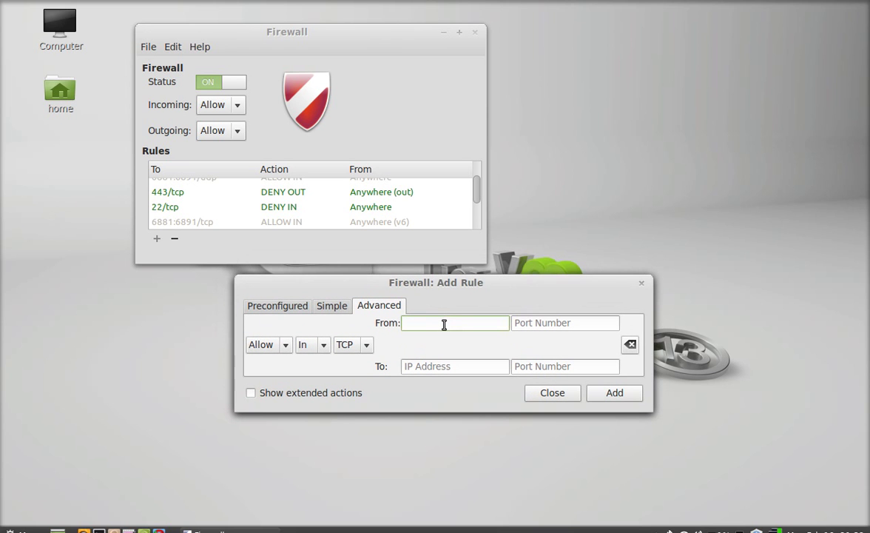
text(192.168.100.100)
Enter From port 22, To IP 192.168.100.120 and To port 22.
click(565, 323)
text(22)
click(459, 366)
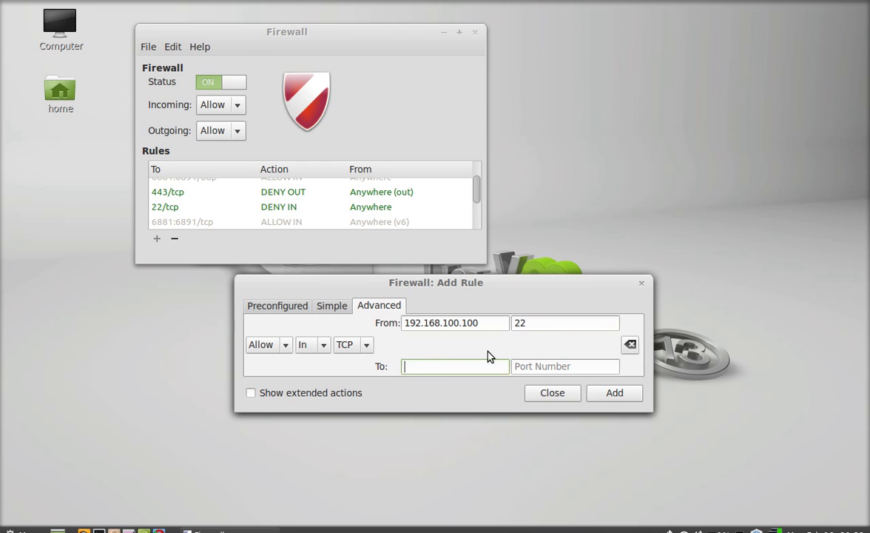
text(192.16)
text(8.100.120)
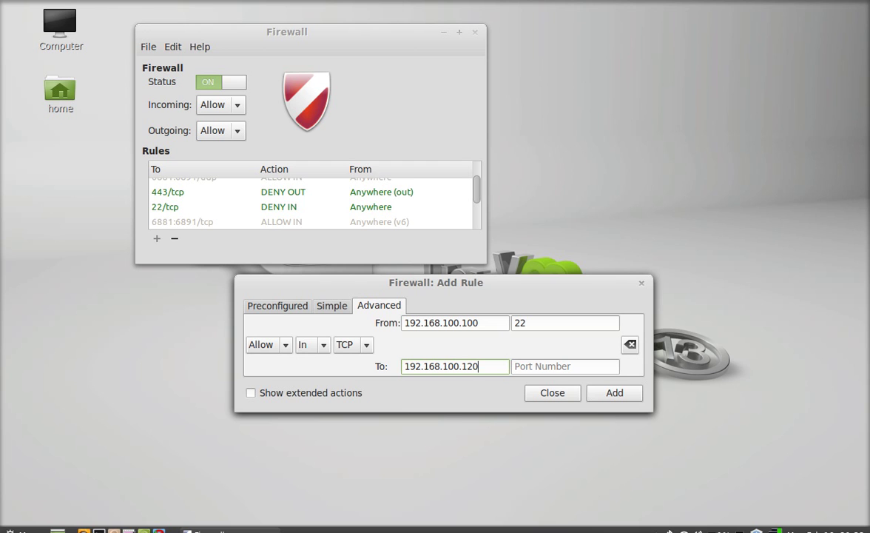
click(540, 364)
text(22)
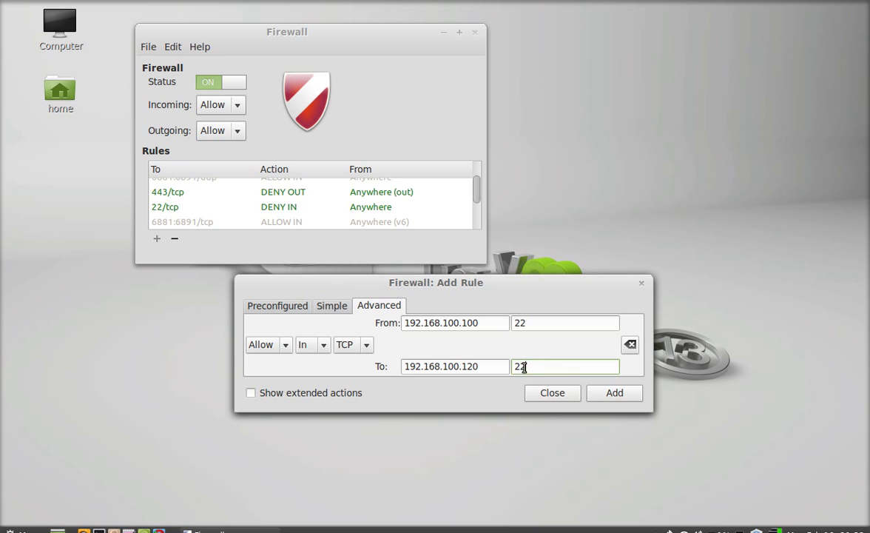
double_click(528, 368)
drag(533, 284, 497, 286)
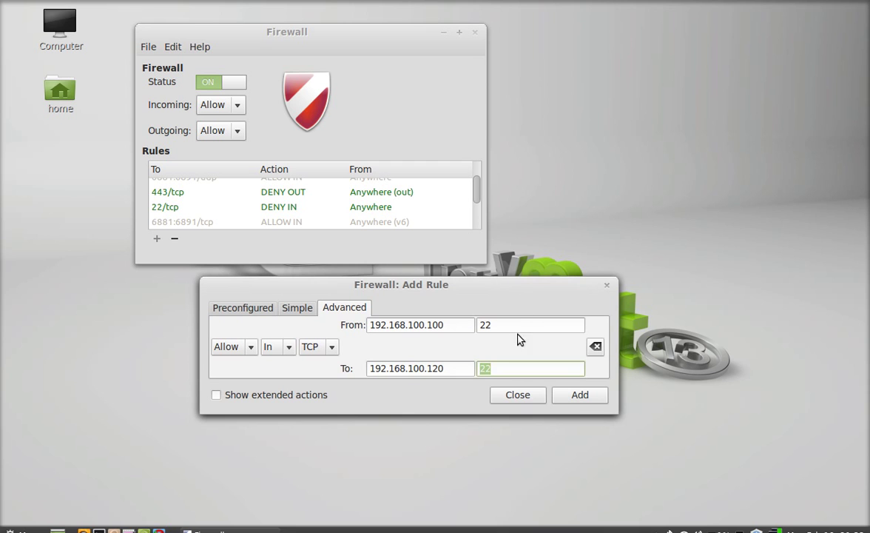
click(499, 364)
Set the action to Deny and add the IP-to-IP port 22 rule.
click(248, 352)
click(235, 365)
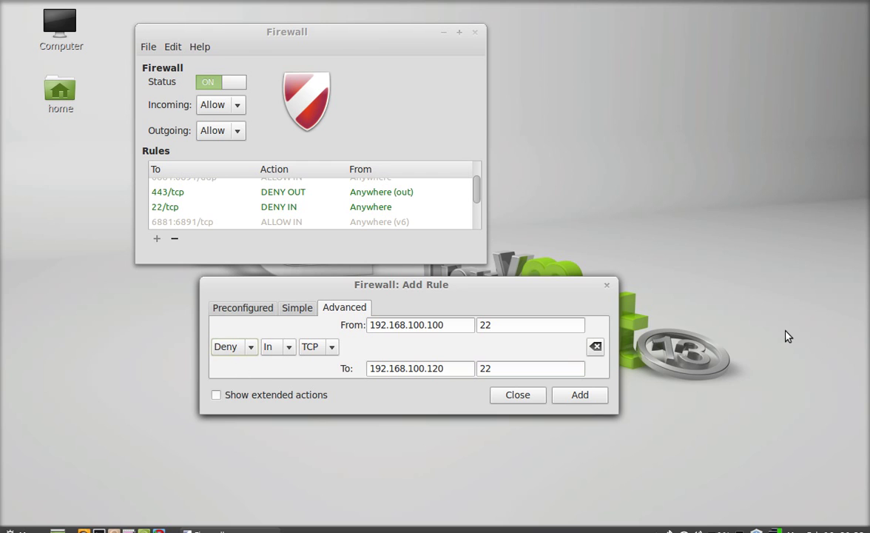
click(581, 397)
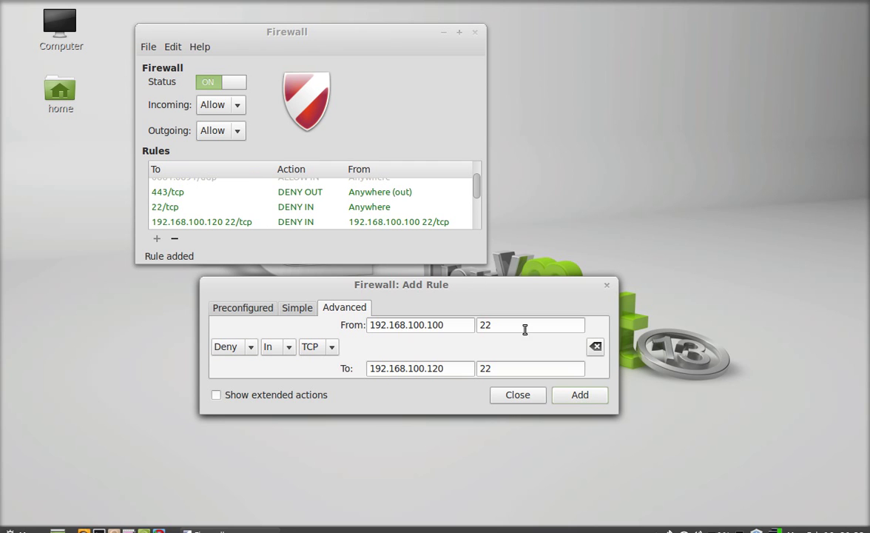
scroll(349, 209, down, 1)
scroll(349, 207, up, 2)
scroll(352, 205, down, 3)
scroll(360, 204, up, 1)
drag(358, 284, 341, 283)
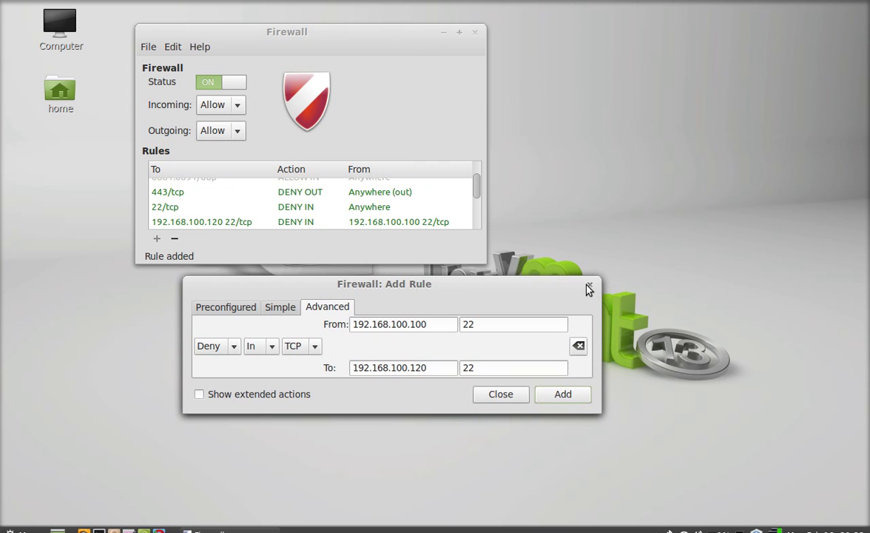
Close the Add Rule dialog and set the Incoming policy to Deny.
click(589, 287)
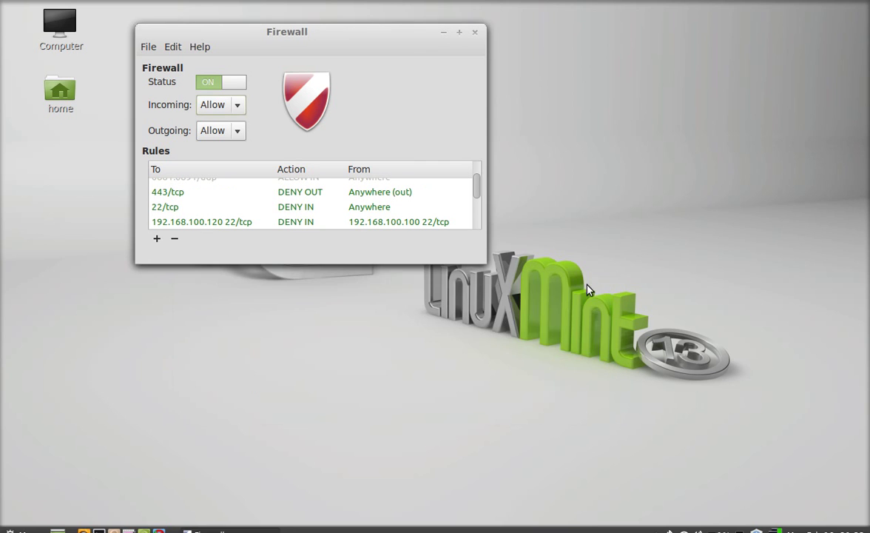
drag(243, 43, 292, 53)
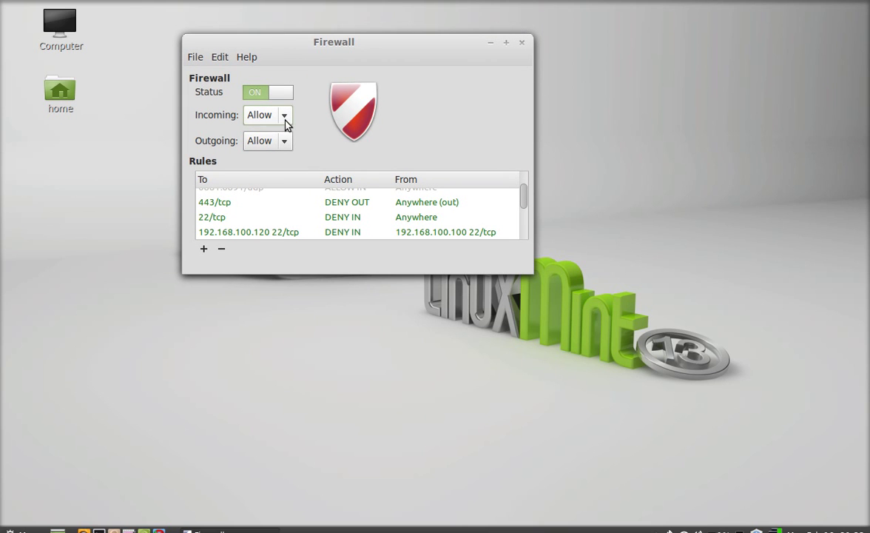
scroll(301, 202, down, 2)
scroll(301, 202, up, 5)
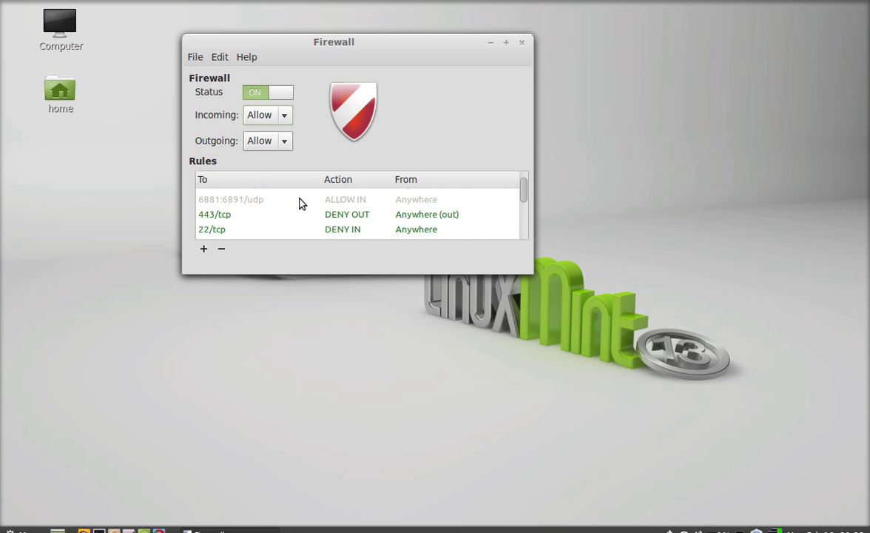
click(286, 116)
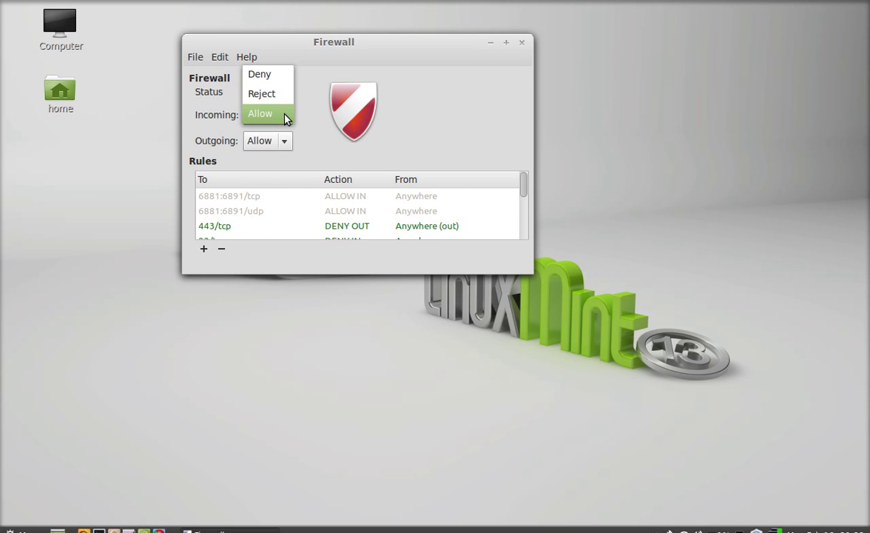
click(286, 77)
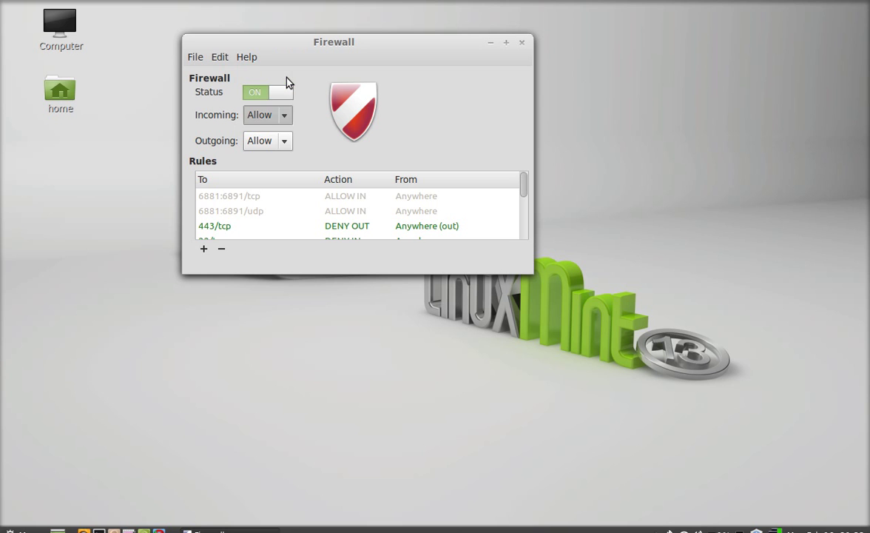
scroll(322, 200, down, 5)
scroll(322, 200, up, 5)
click(286, 146)
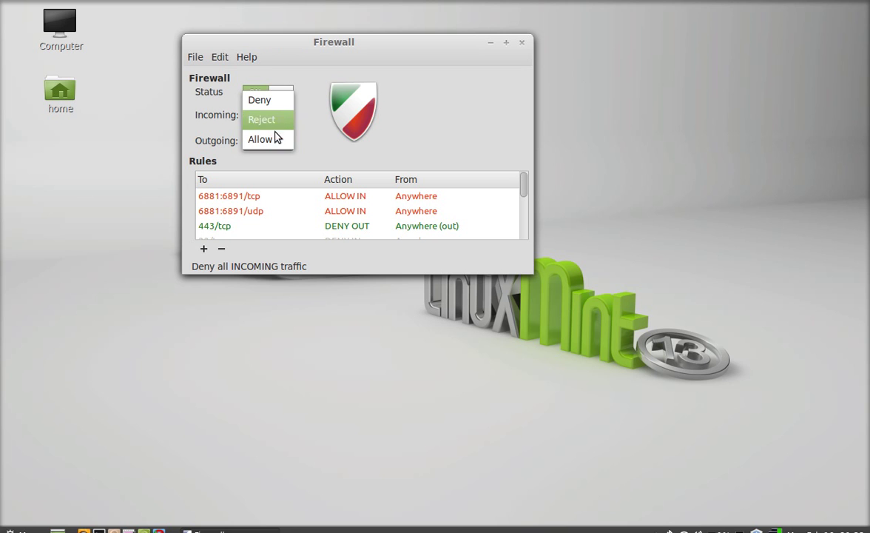
click(281, 140)
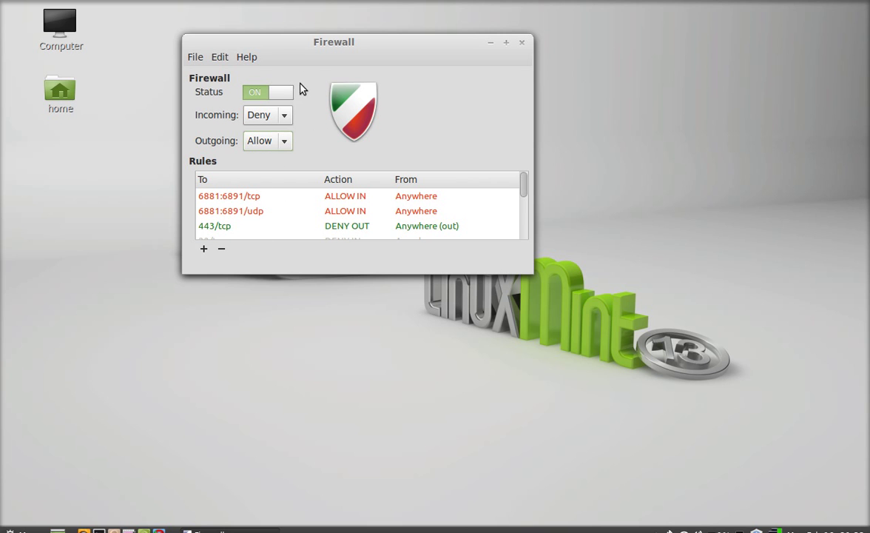
Set the Outgoing default policy to Deny.
drag(313, 49, 302, 51)
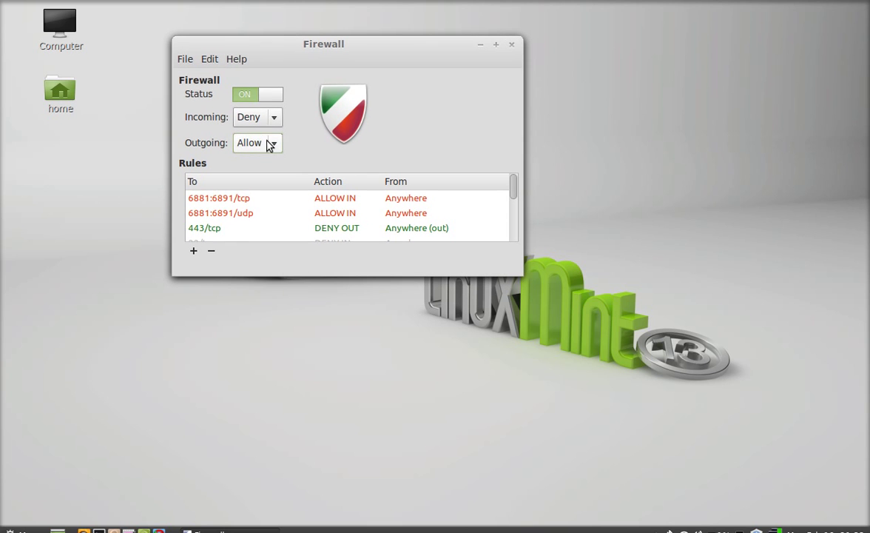
click(268, 142)
click(284, 126)
click(277, 134)
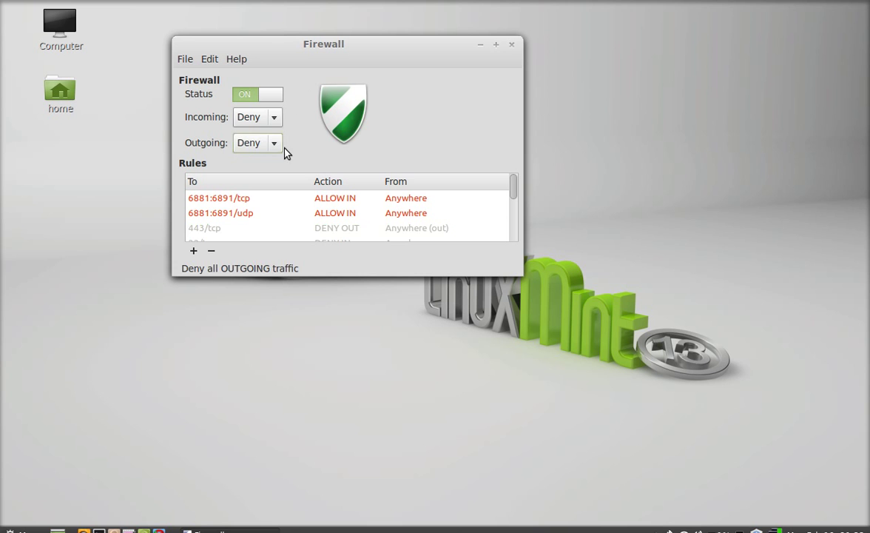
scroll(291, 208, down, 2)
scroll(291, 209, up, 3)
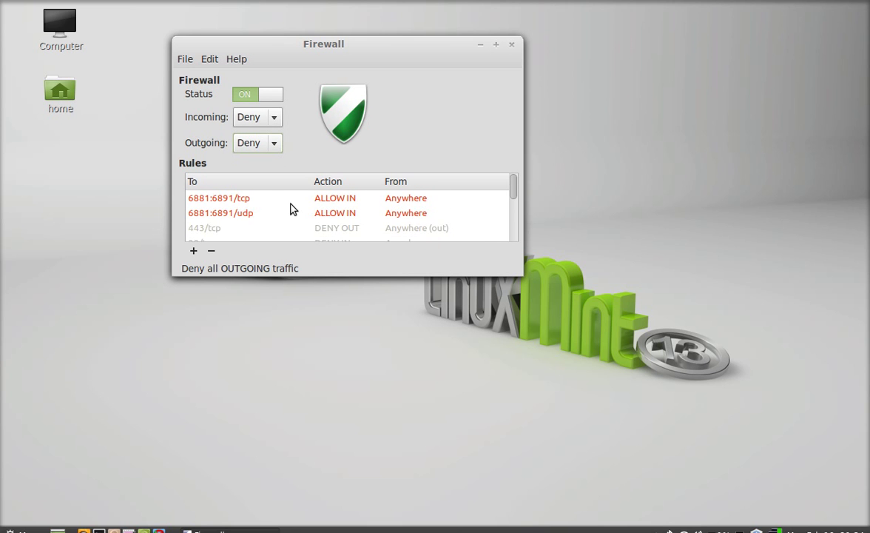
Return the Incoming policy to Allow and close the Gufw window.
click(276, 117)
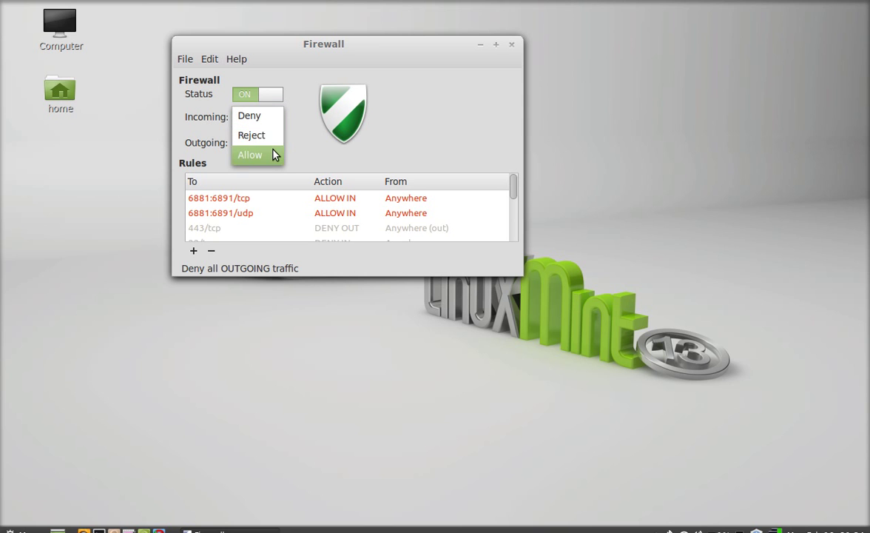
key(Escape)
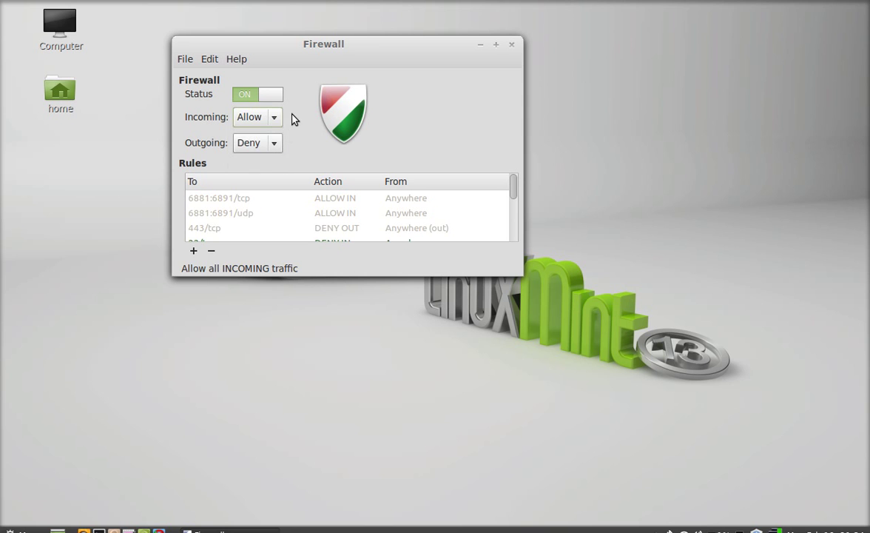
drag(303, 53, 273, 50)
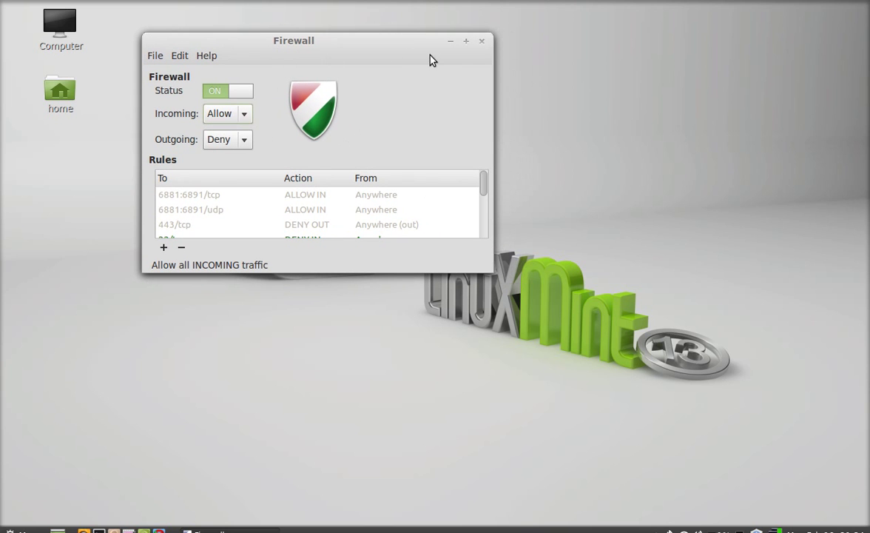
click(482, 42)
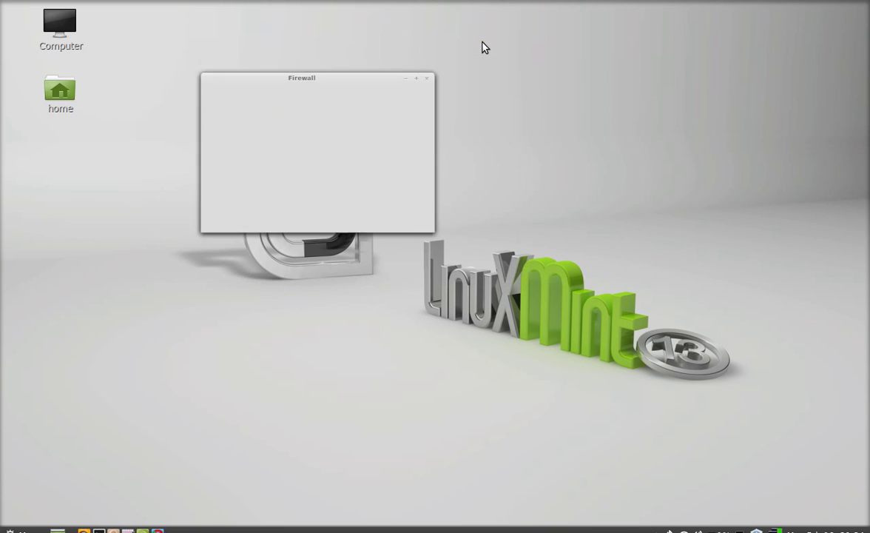